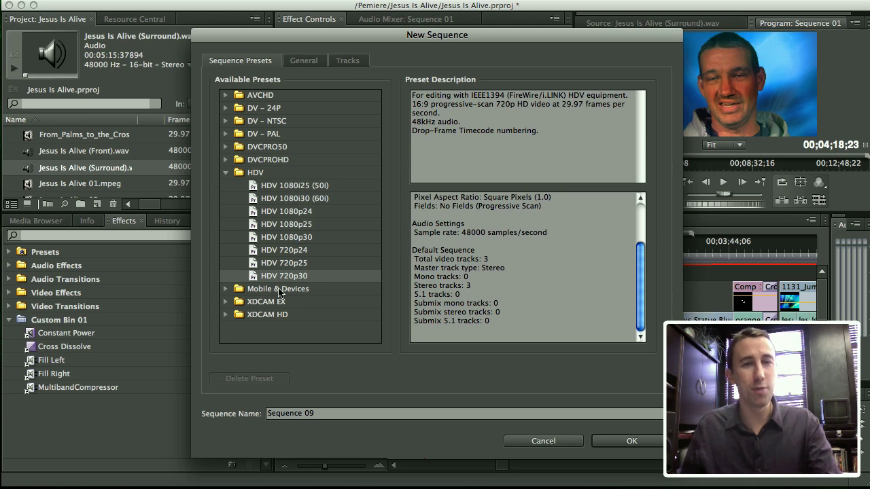
# Create Sequence 09 at 1280x720, 29.97 fps with its master audio track set to 5.1
pyautogui.click(348, 63)
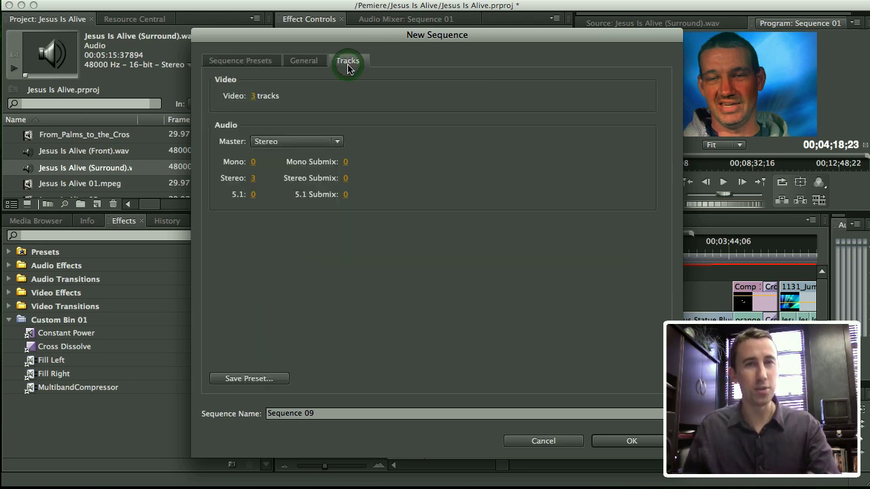
pyautogui.click(336, 142)
pyautogui.click(290, 179)
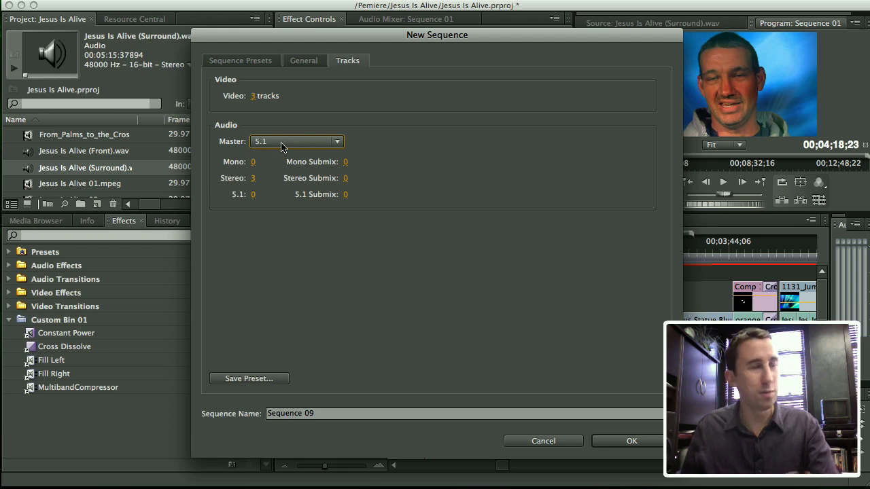
pyautogui.click(625, 441)
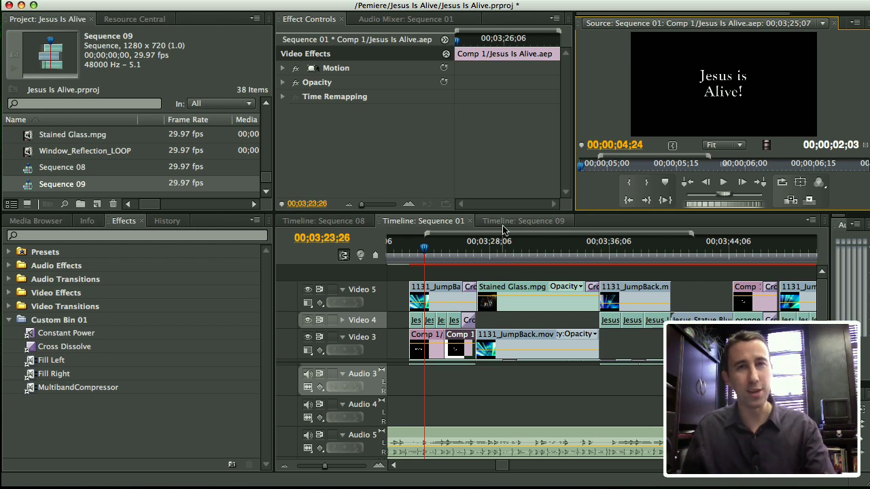
# Scrub Sequence 01's playhead to 00;03;28;14 and scroll up to show the Audio 1–3 stems
pyautogui.moveTo(436, 255); pyautogui.dragTo(649, 255)
pyautogui.moveTo(593, 255); pyautogui.dragTo(495, 256)
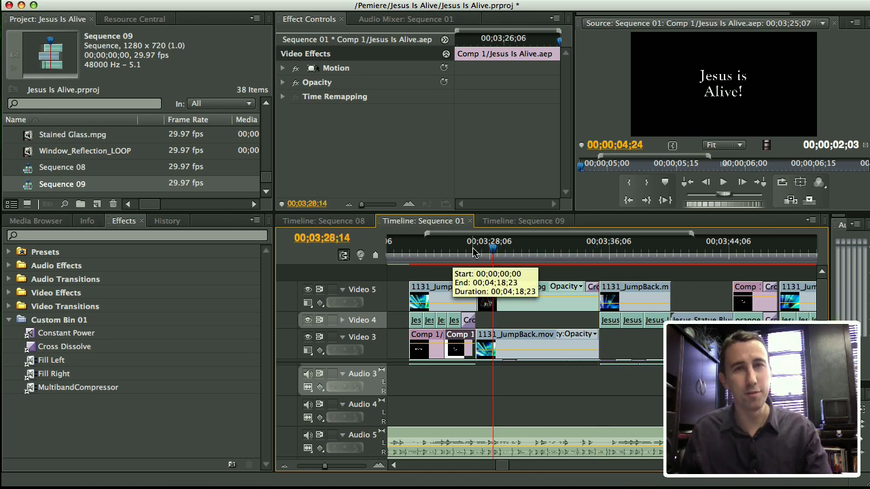
pyautogui.scroll(3, 469, 411)
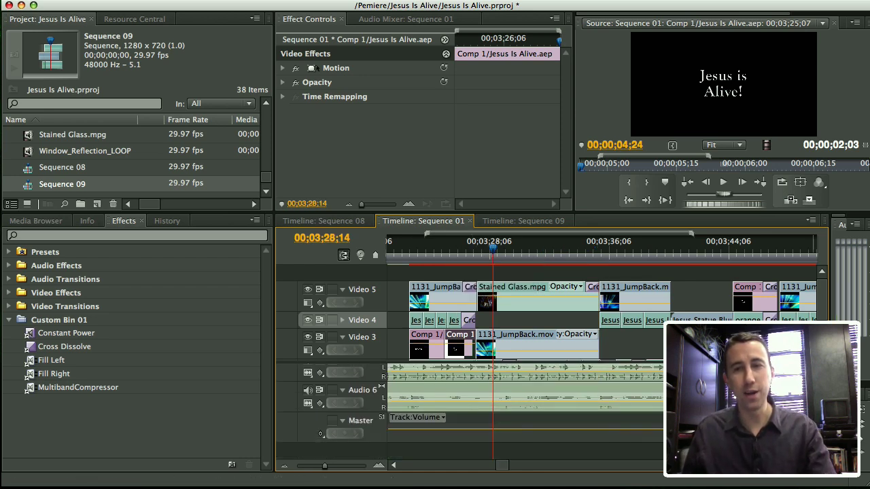
pyautogui.scroll(1, 469, 411)
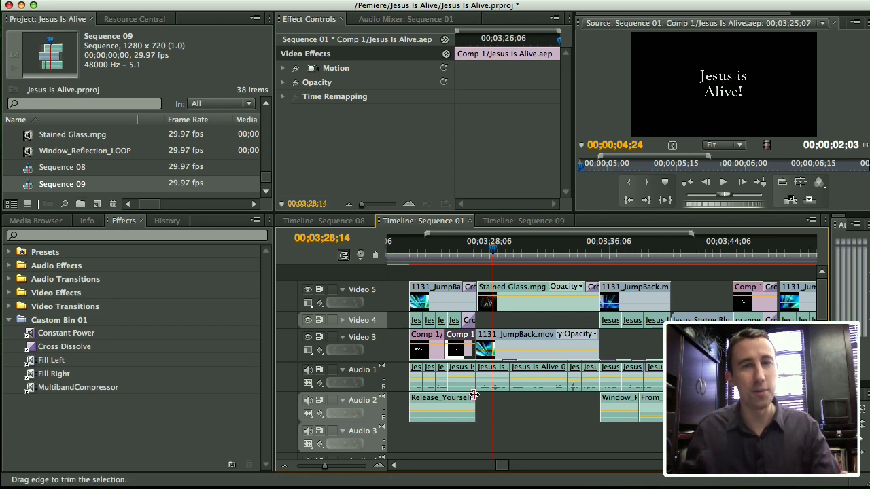
# In the maximized Audio Mixer, pan Audio 5 to the rear-left surround, then restore the workspace
pyautogui.click(410, 18)
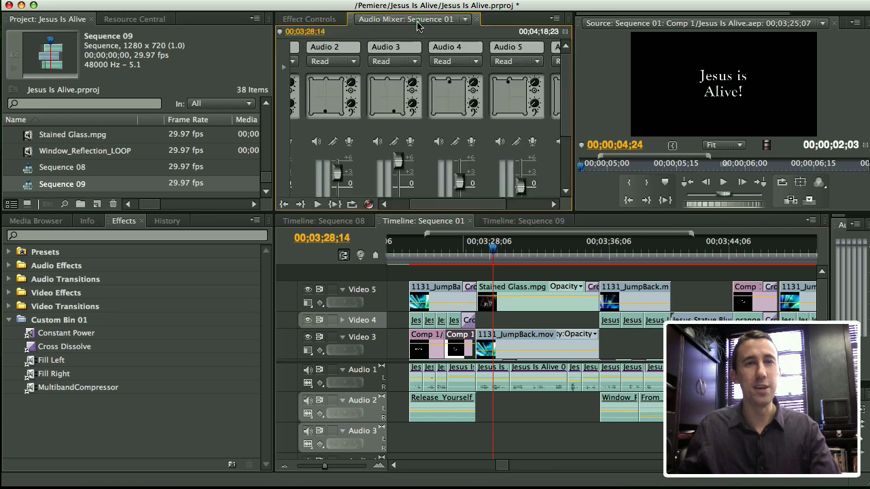
pyautogui.doubleClick(416, 19)
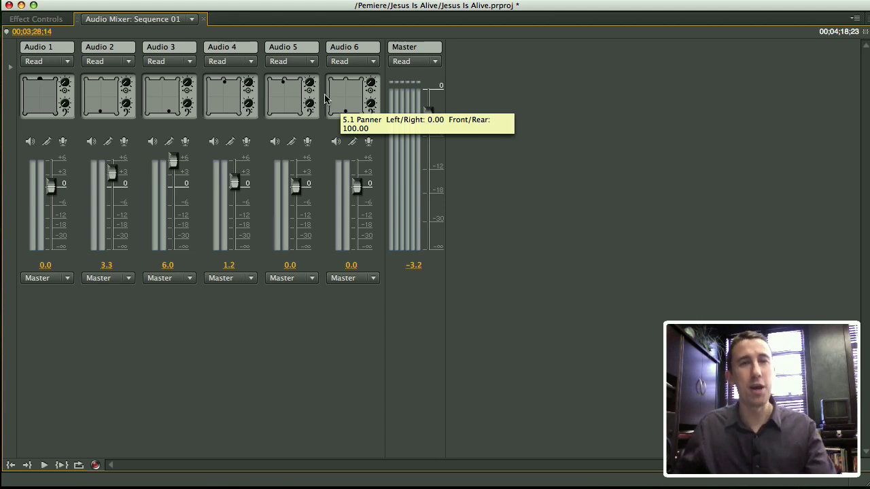
pyautogui.moveTo(280, 95); pyautogui.dragTo(275, 112)
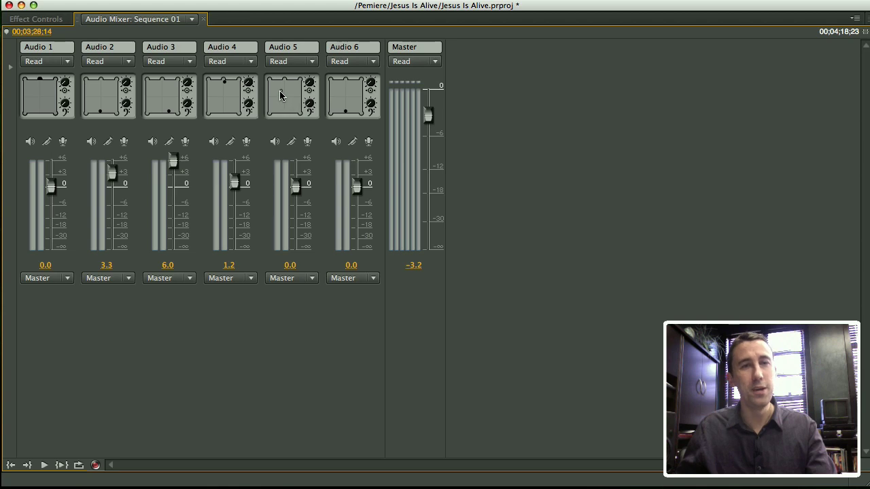
pyautogui.moveTo(271, 82); pyautogui.dragTo(287, 118)
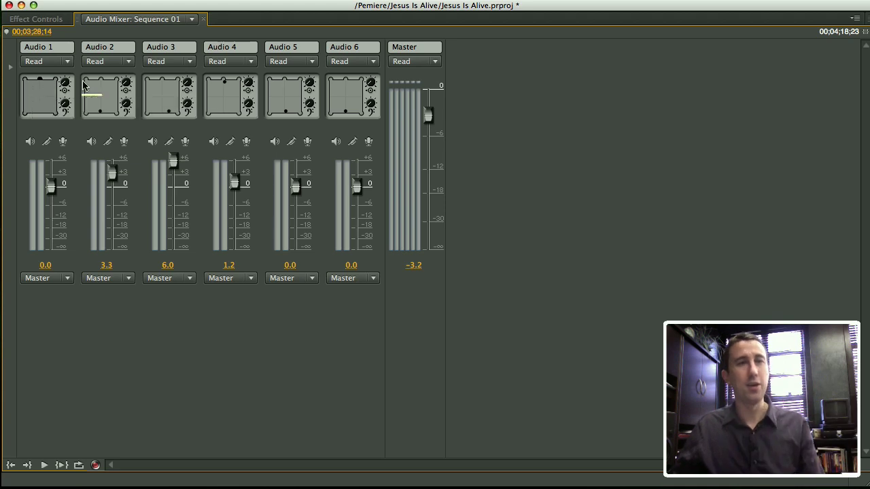
pyautogui.click(104, 114)
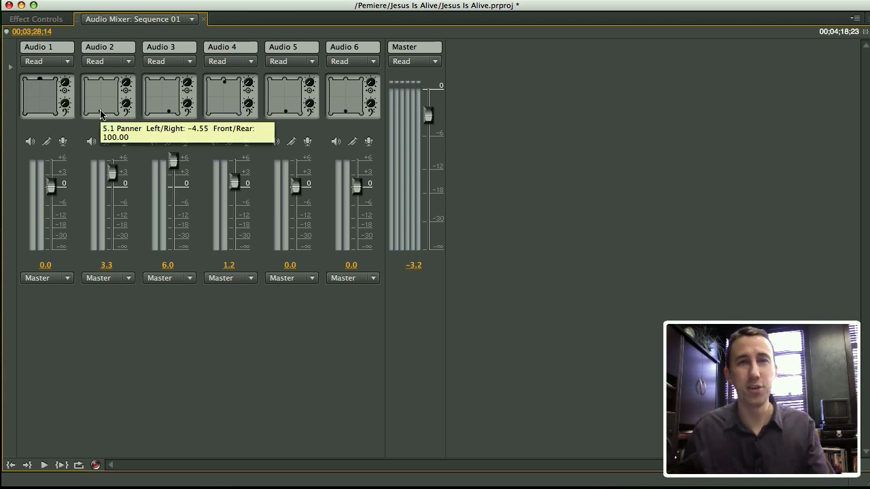
pyautogui.press('`')
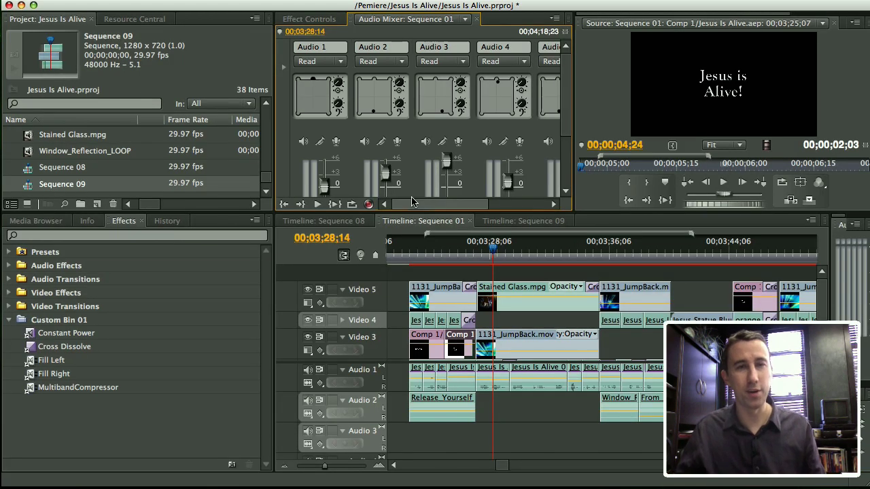
# Show Program: Sequence 01 in the monitor with the playhead parked at 00;03;24;02
pyautogui.moveTo(458, 248); pyautogui.dragTo(448, 250)
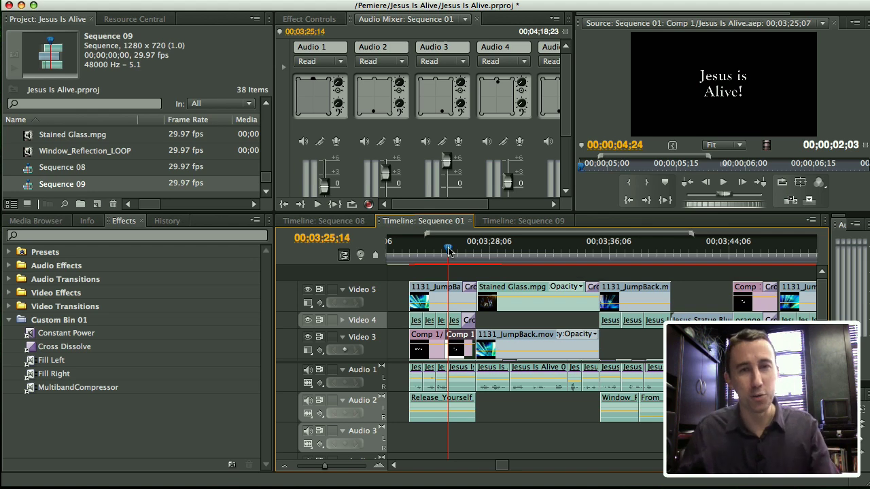
pyautogui.click(518, 288)
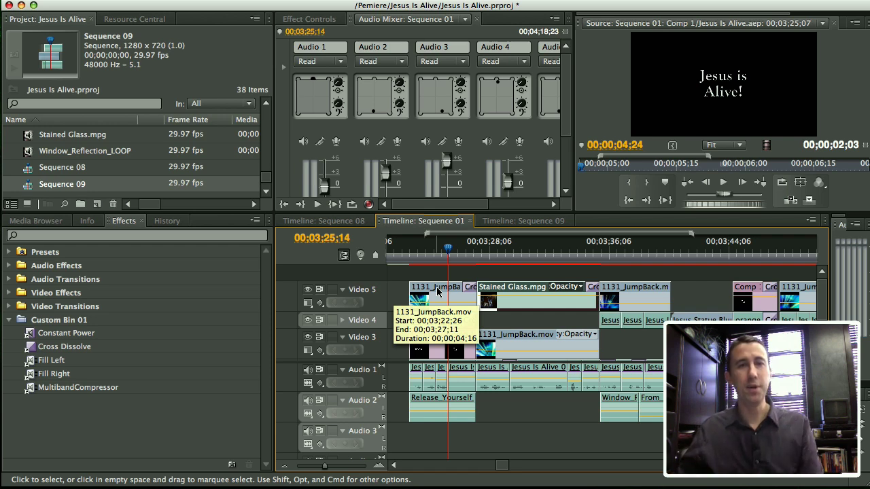
pyautogui.click(506, 342)
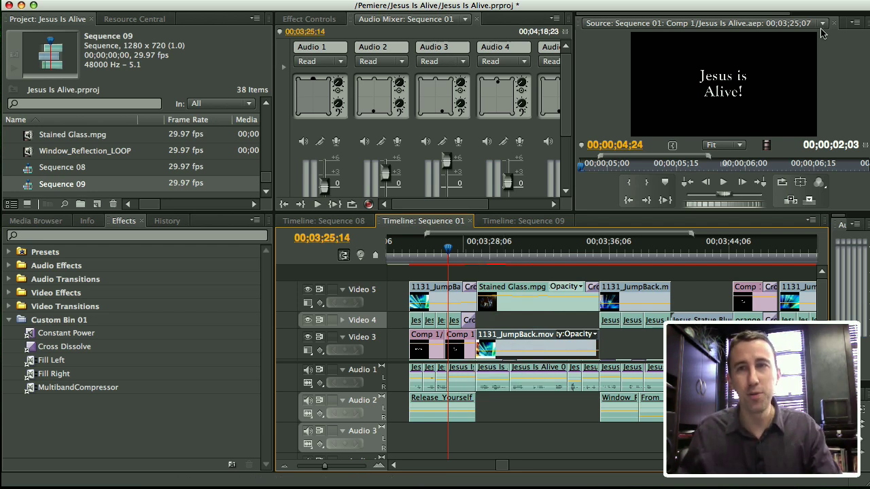
pyautogui.click(842, 26)
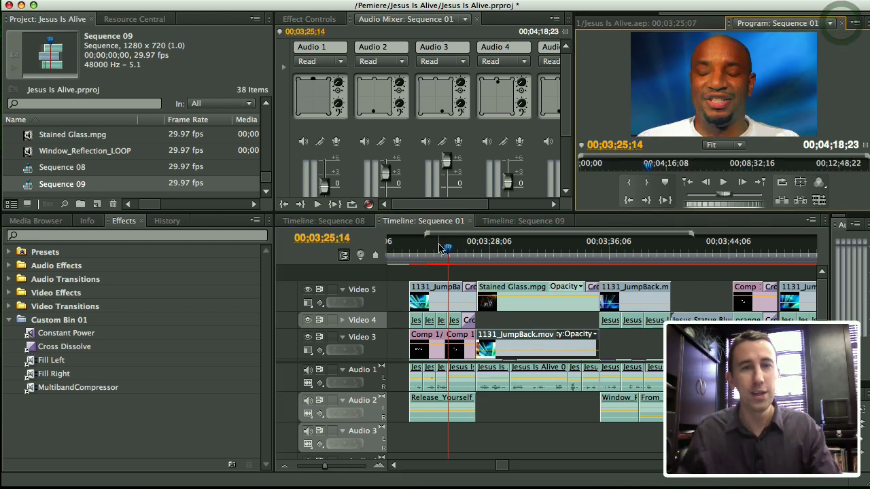
pyautogui.moveTo(439, 246); pyautogui.dragTo(429, 248)
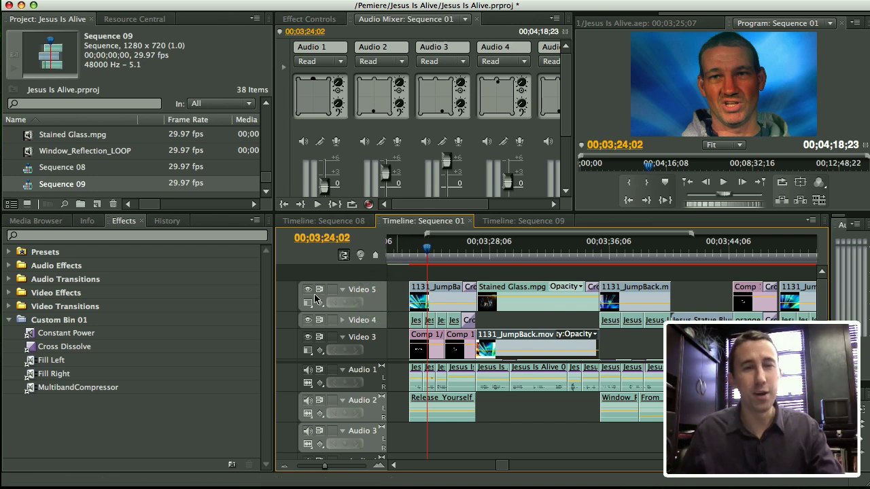
# Toggle the Video 5, 4 and 3 track outputs to preview each layer, then save the project
pyautogui.click(308, 290)
pyautogui.click(308, 319)
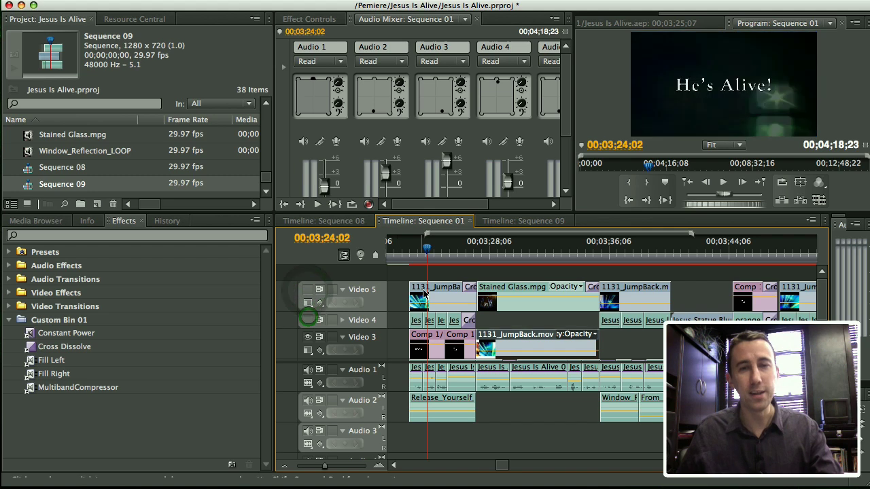
pyautogui.moveTo(425, 265); pyautogui.dragTo(451, 257)
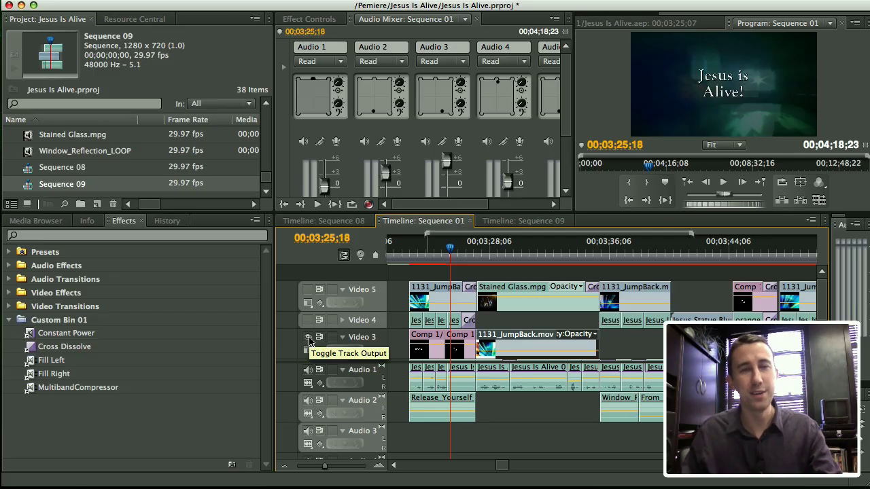
pyautogui.click(309, 342)
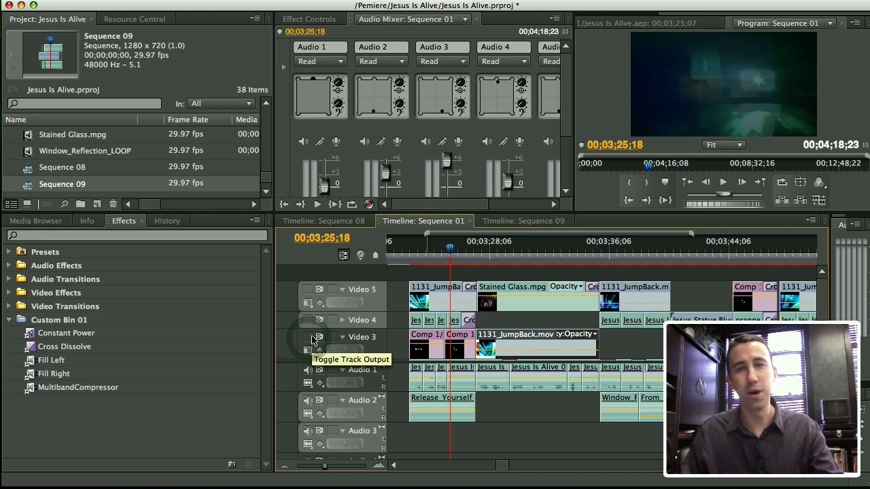
pyautogui.click(308, 320)
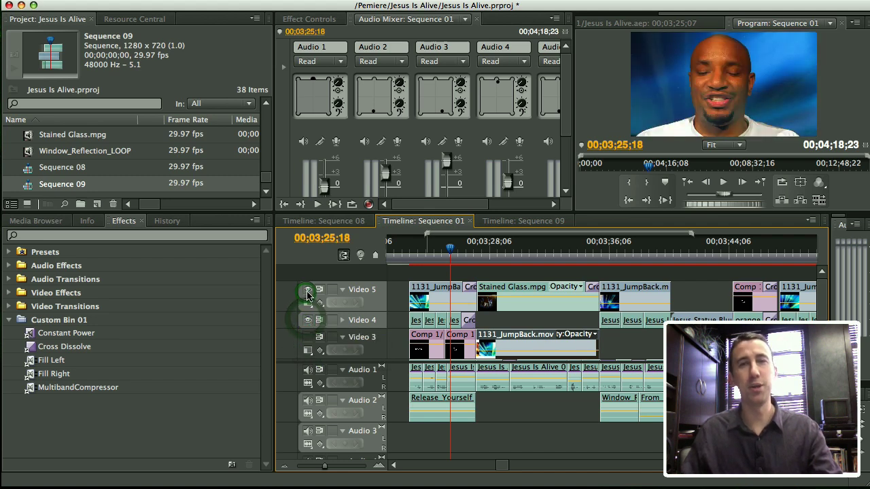
pyautogui.press('super+s')
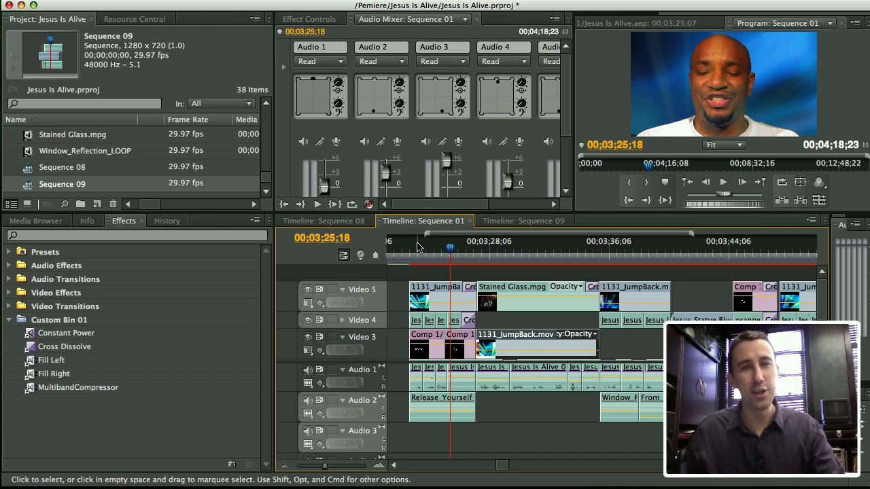
# Open Jesus Is Alive 01.mpeg from Video 4 in a maximized Source Monitor at 00;03;02;08
pyautogui.moveTo(448, 246); pyautogui.dragTo(419, 246)
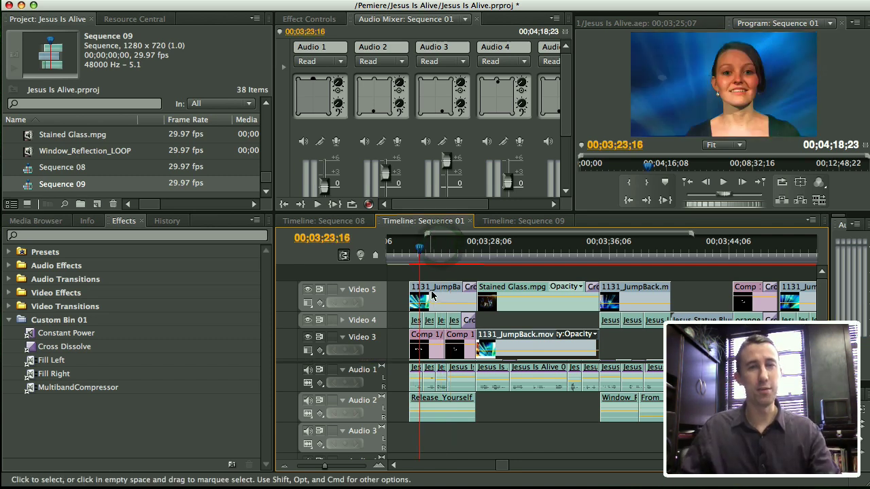
pyautogui.click(418, 323)
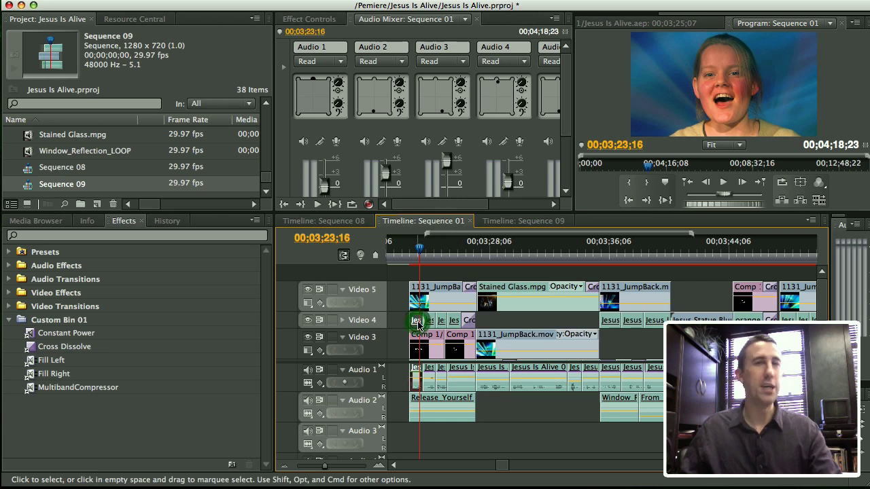
pyautogui.doubleClick(418, 323)
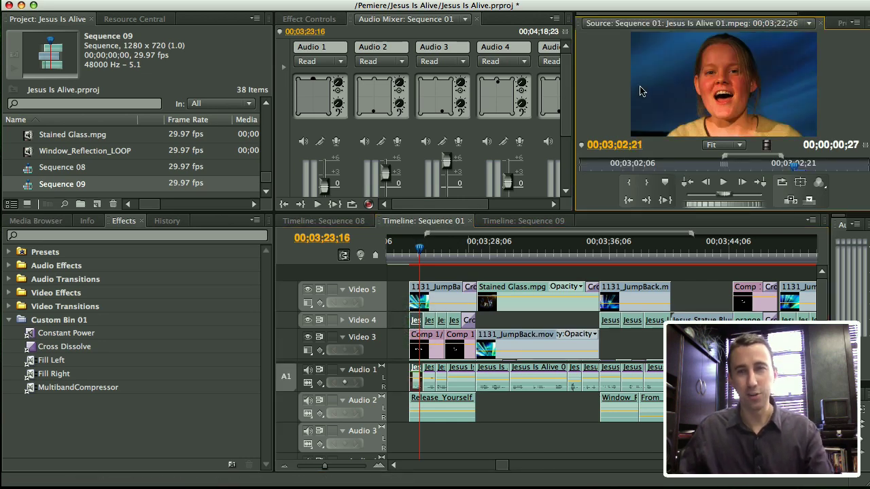
pyautogui.press('`')
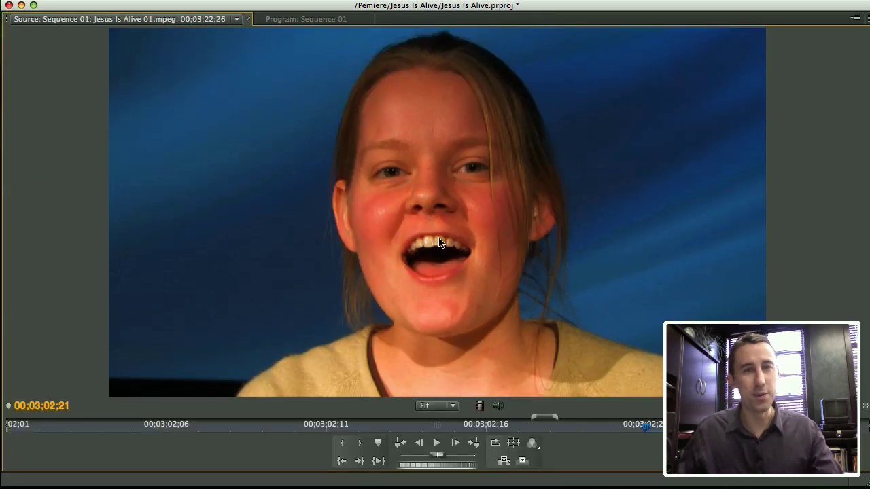
pyautogui.moveTo(333, 432); pyautogui.dragTo(258, 435)
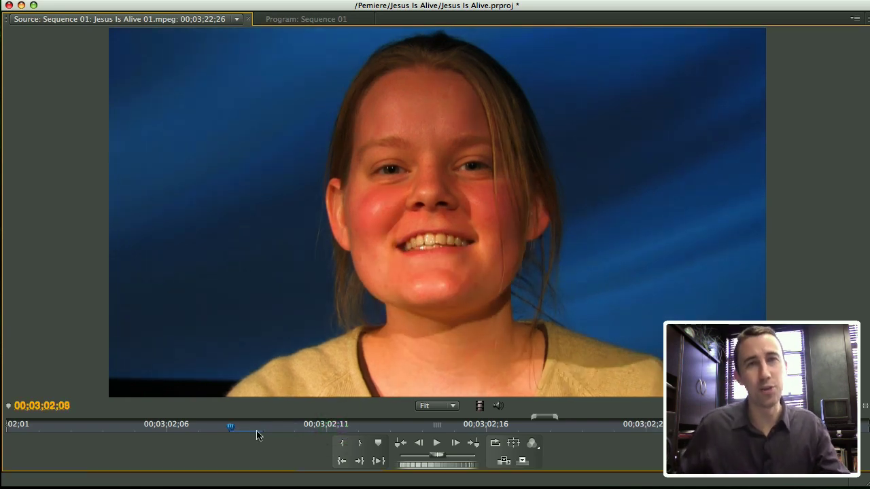
# Play the clip from there, then restore the workspace with Program: Sequence 01 showing
pyautogui.click(318, 427)
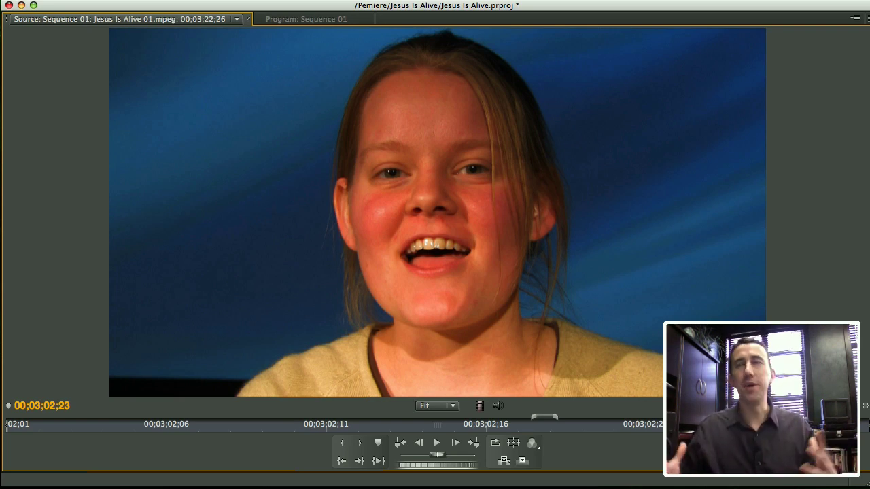
pyautogui.press('`')
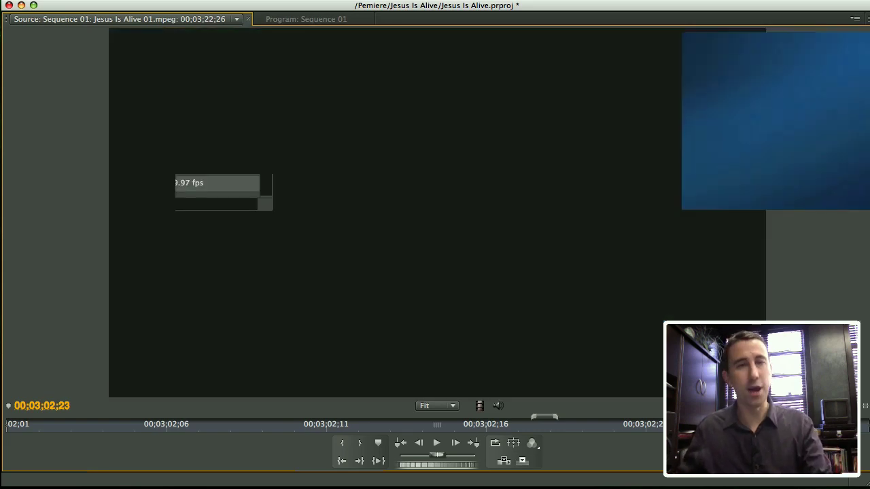
pyautogui.click(840, 23)
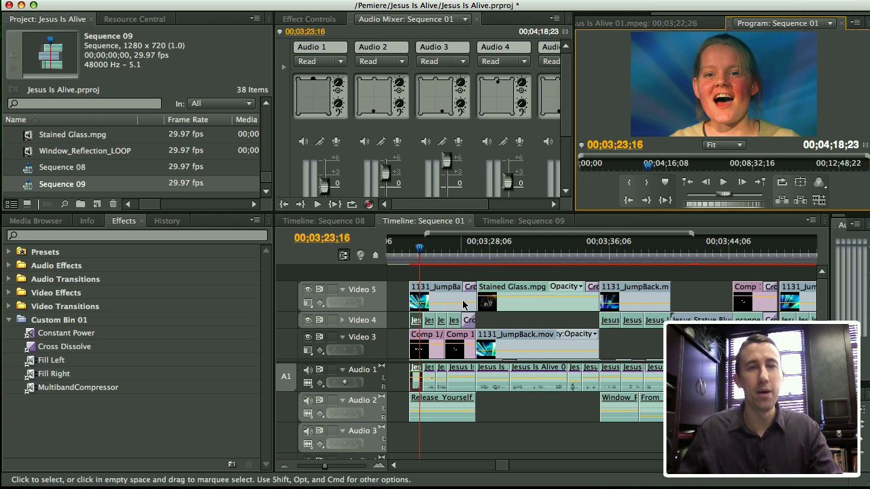
# Keep 1131_JumpBack's opacity at 18% with Linear Dodge (Add) blending, then hide Video 5's output
pyautogui.click(442, 294)
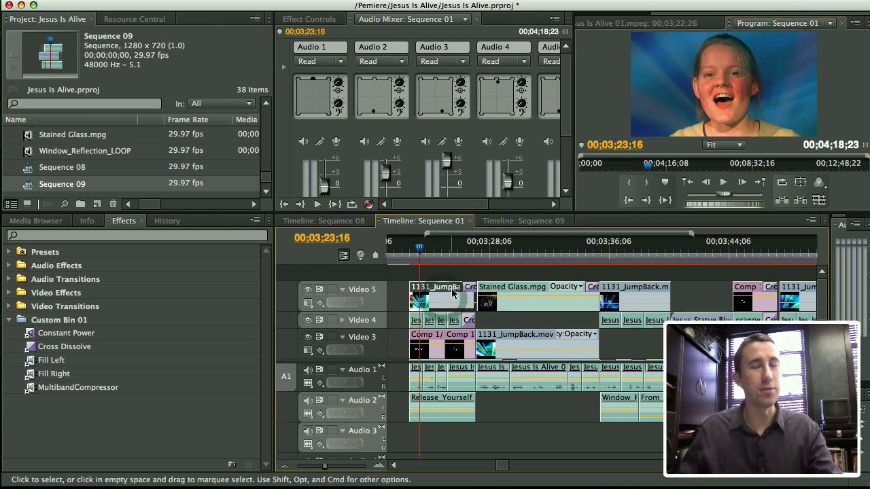
pyautogui.click(310, 19)
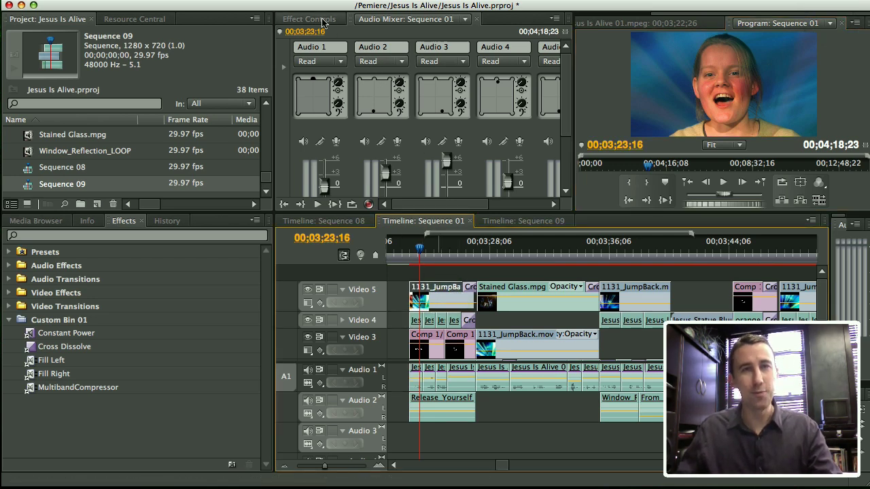
pyautogui.click(569, 88)
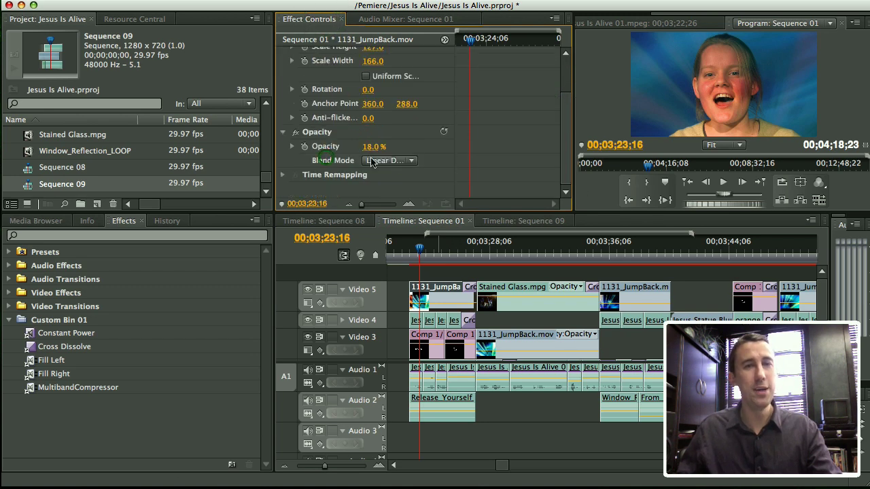
pyautogui.click(406, 161)
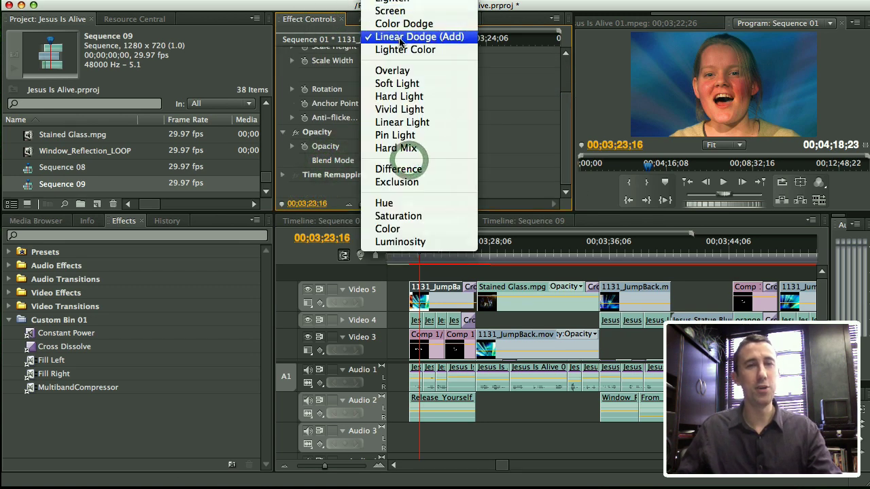
pyautogui.click(429, 38)
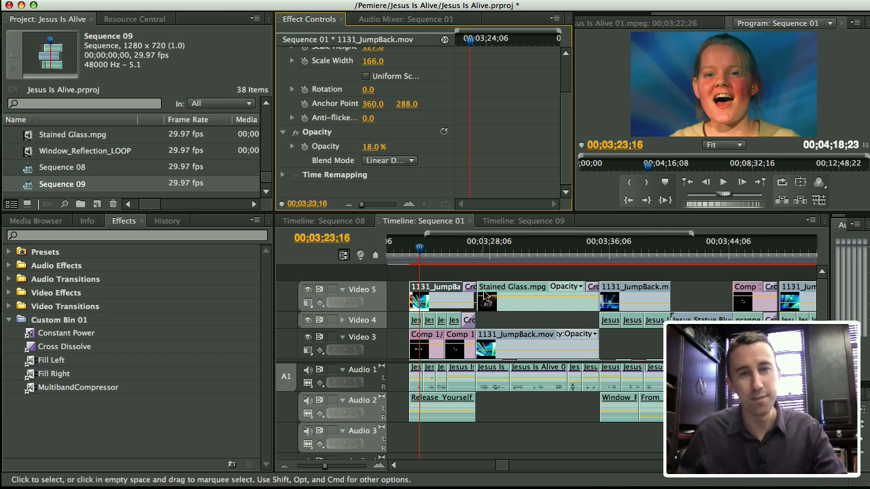
pyautogui.click(307, 290)
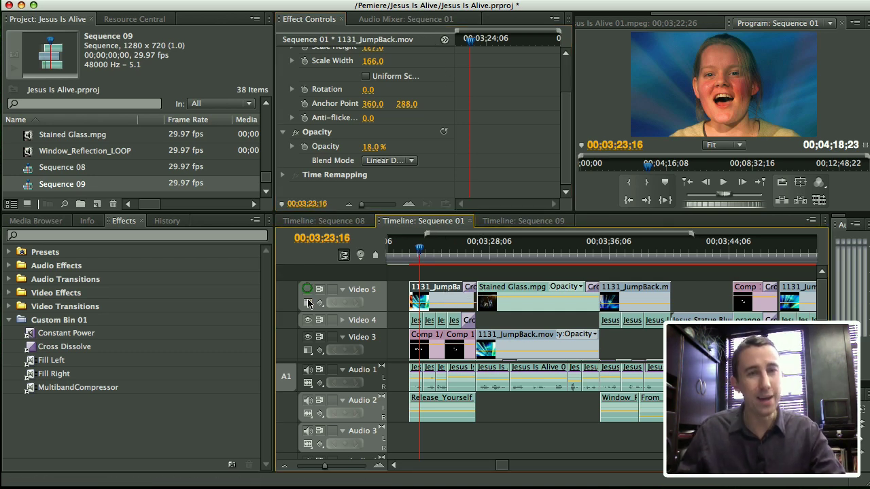
# Hide Video 4 to reveal the He's Alive! title, select Comp 1 on Video 3, and open After Effects
pyautogui.click(308, 319)
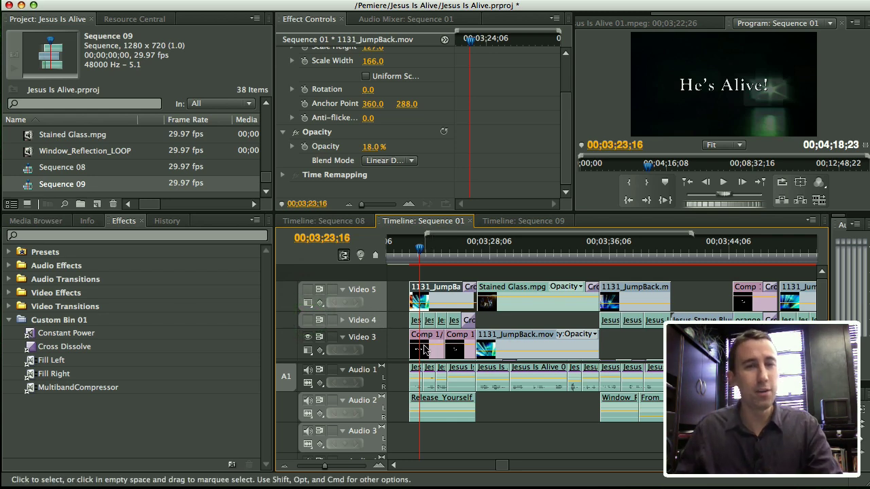
pyautogui.scroll(-2, 427, 319)
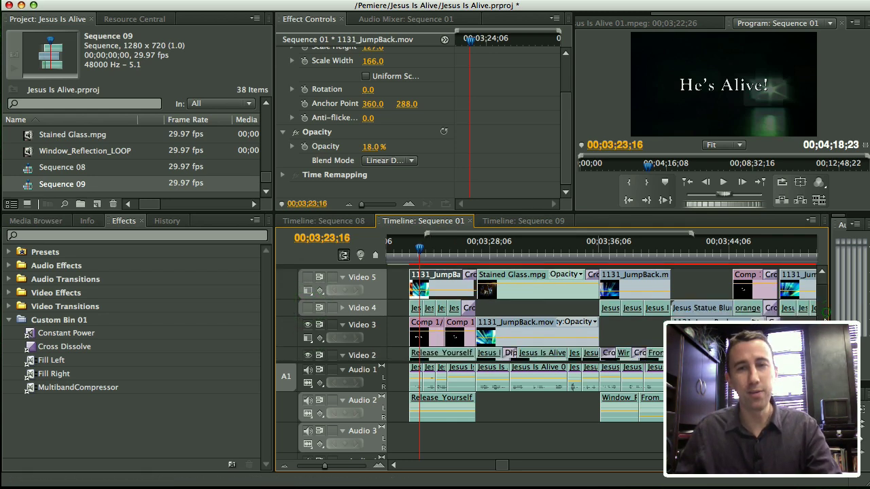
pyautogui.click(427, 318)
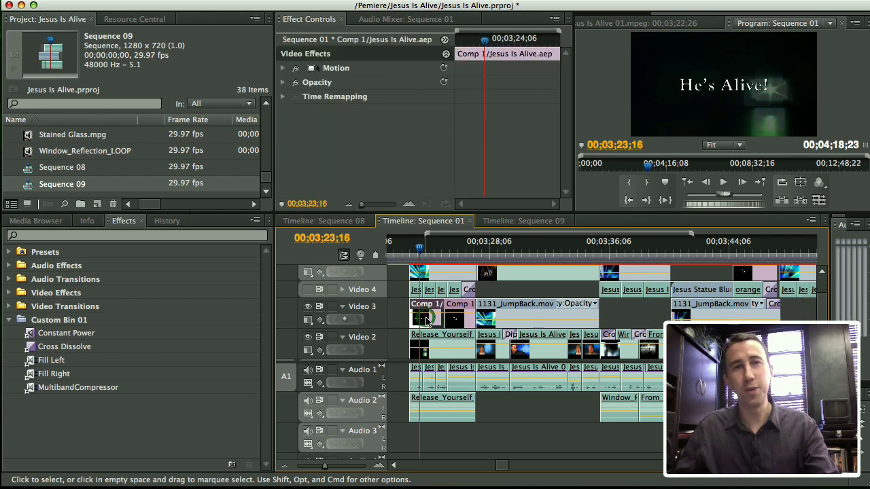
pyautogui.press('Right')
pyautogui.press('Right')
pyautogui.press('Right')
pyautogui.press('Right')
pyautogui.press('Right')
pyautogui.press('Right')
pyautogui.press('Right')
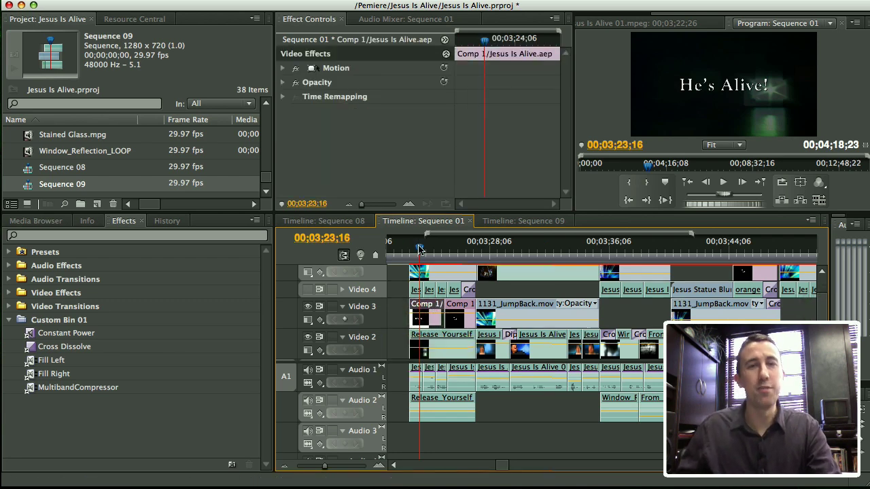
pyautogui.press('super+Tab')
pyautogui.press('super+Tab')
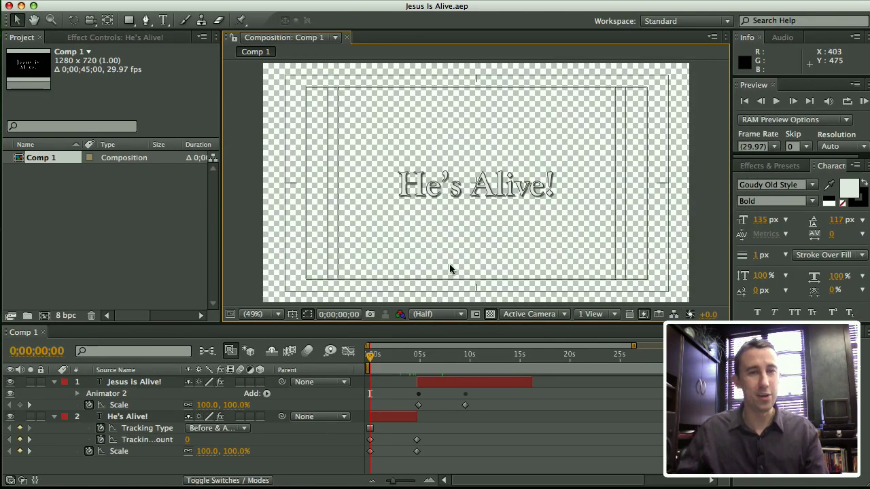
# Play the He's Alive! title animation from the start with its Tracking Amount keyframes selected
pyautogui.moveTo(373, 354); pyautogui.dragTo(391, 359)
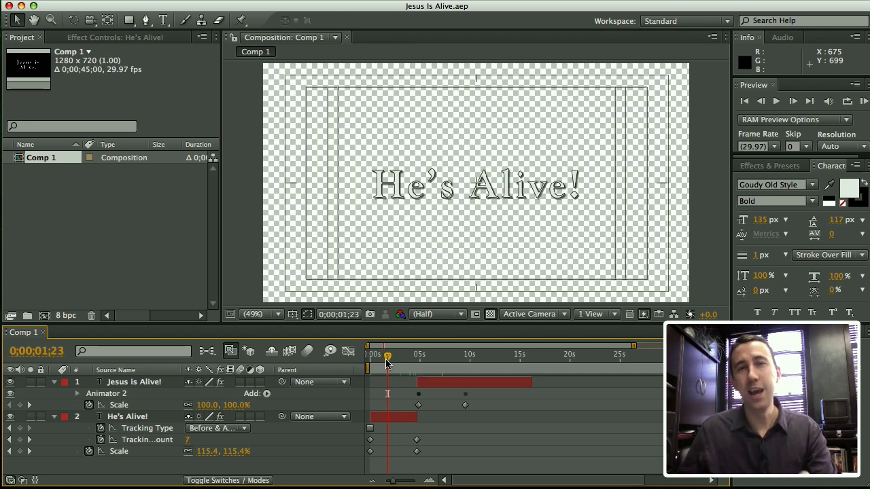
pyautogui.click(148, 445)
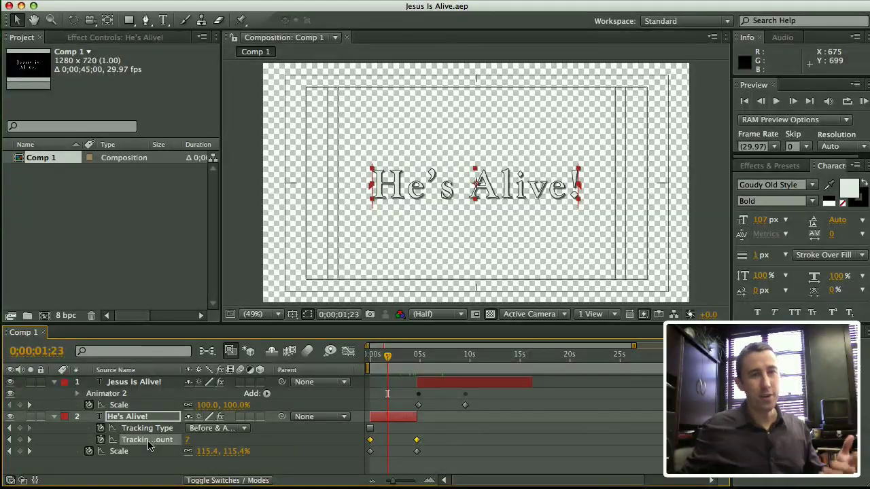
pyautogui.moveTo(386, 356); pyautogui.dragTo(370, 356)
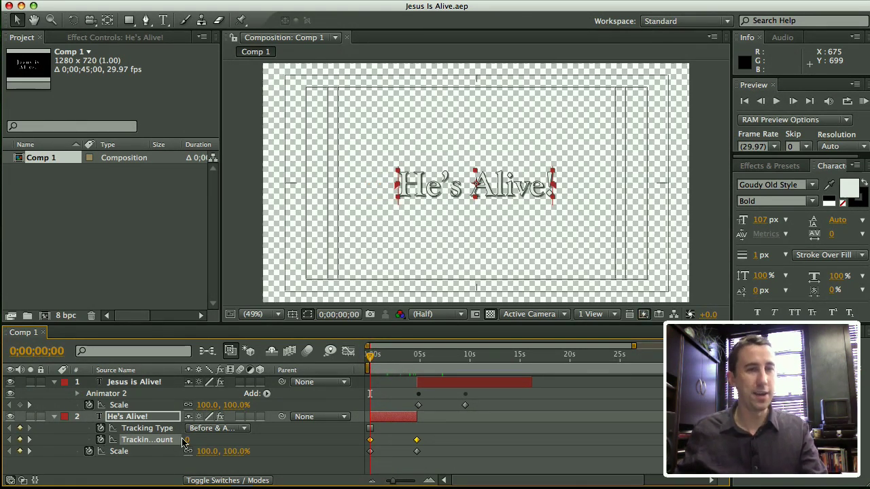
pyautogui.press('space')
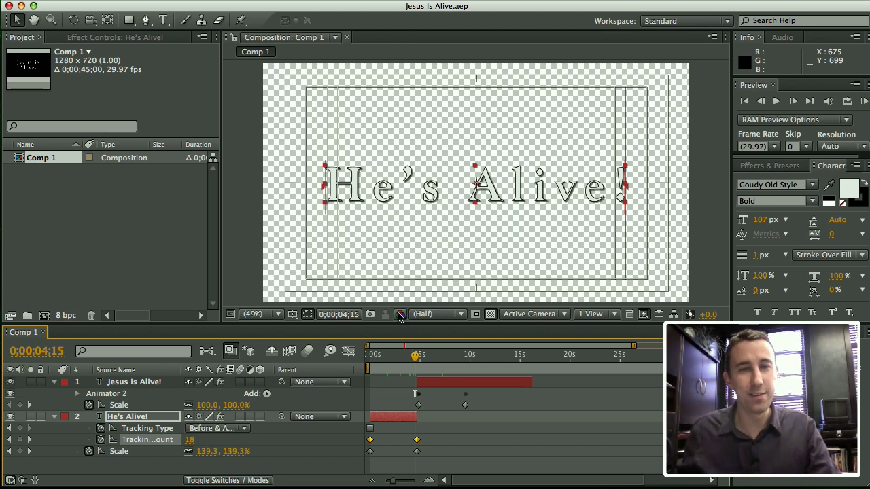
# View the title over black at its animation midpoint, then return to Premiere Pro
pyautogui.click(490, 314)
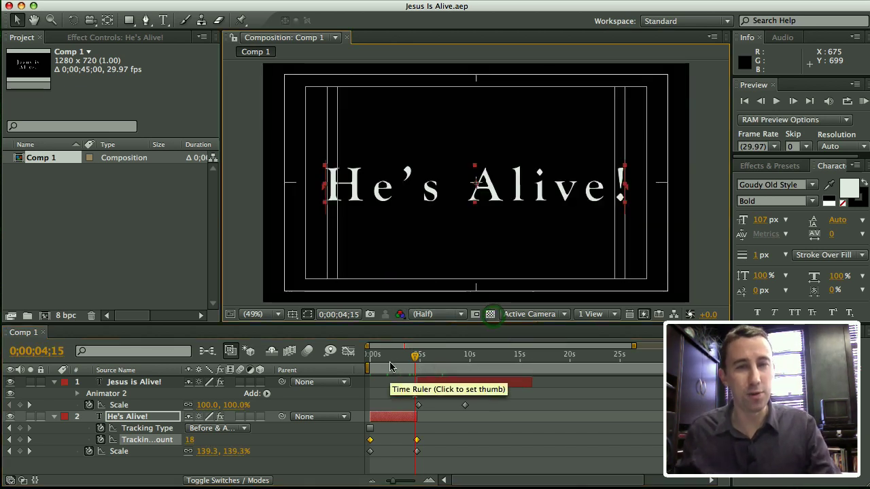
pyautogui.click(379, 356)
pyautogui.moveTo(383, 365)
pyautogui.mouseDown()
pyautogui.moveTo(401, 366)
pyautogui.moveTo(392, 366)
pyautogui.mouseUp()
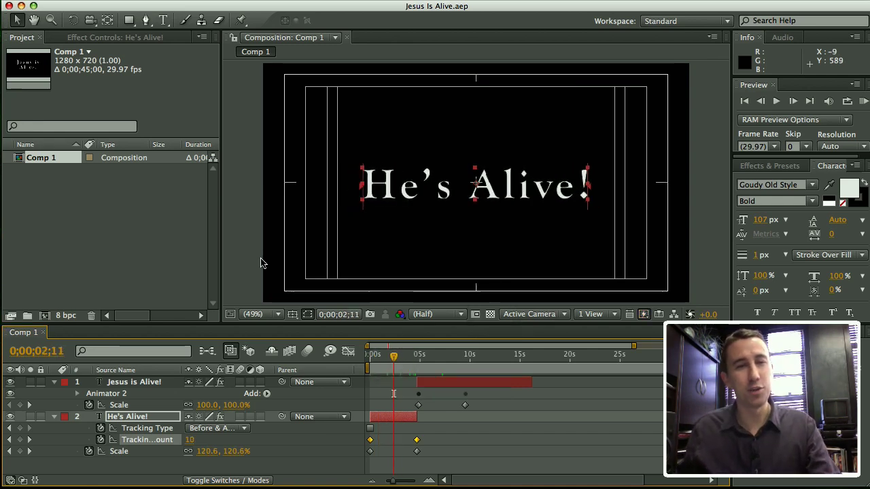
pyautogui.press('super+Tab')
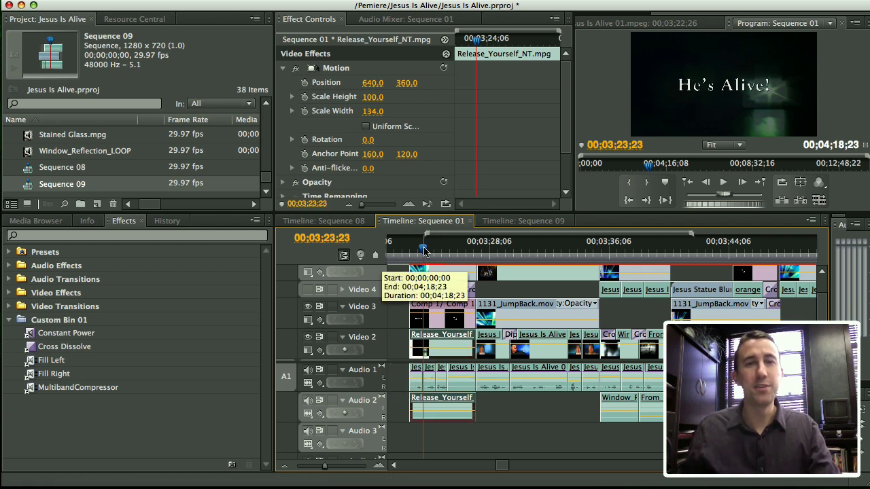
pyautogui.moveTo(427, 250); pyautogui.dragTo(446, 251)
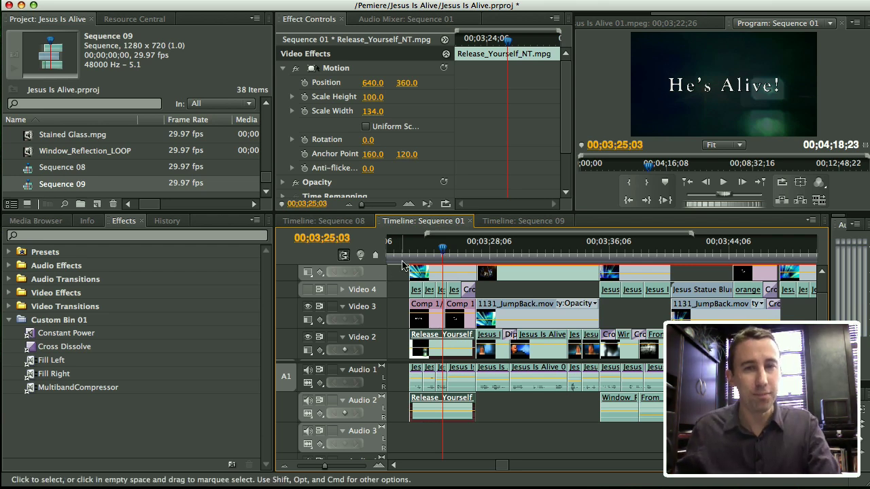
pyautogui.moveTo(488, 252); pyautogui.dragTo(629, 249)
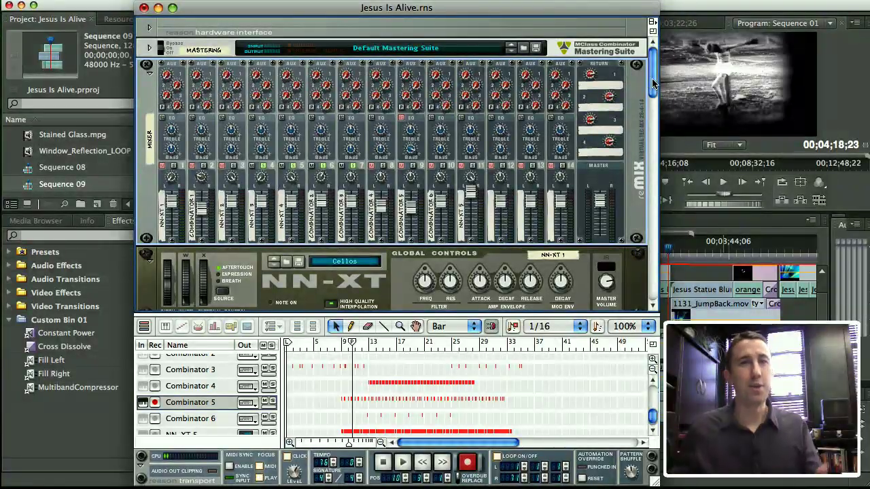
pyautogui.scroll(-5, 653, 82)
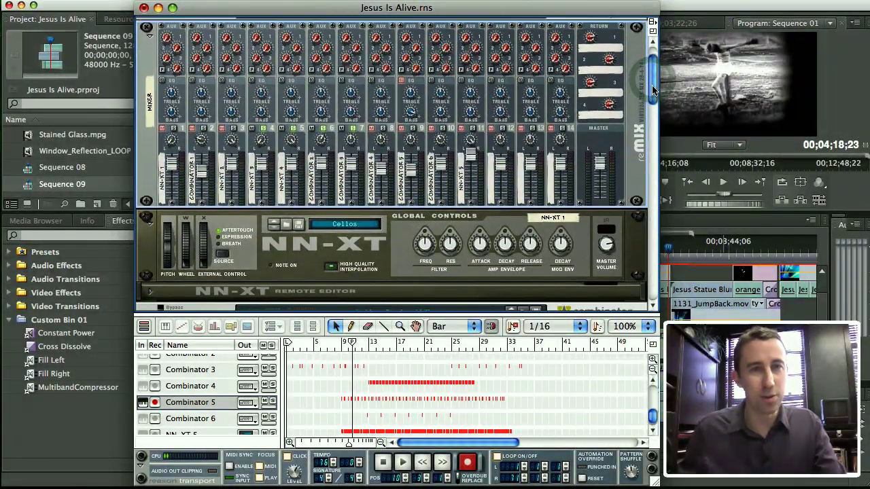
pyautogui.scroll(5, 654, 81)
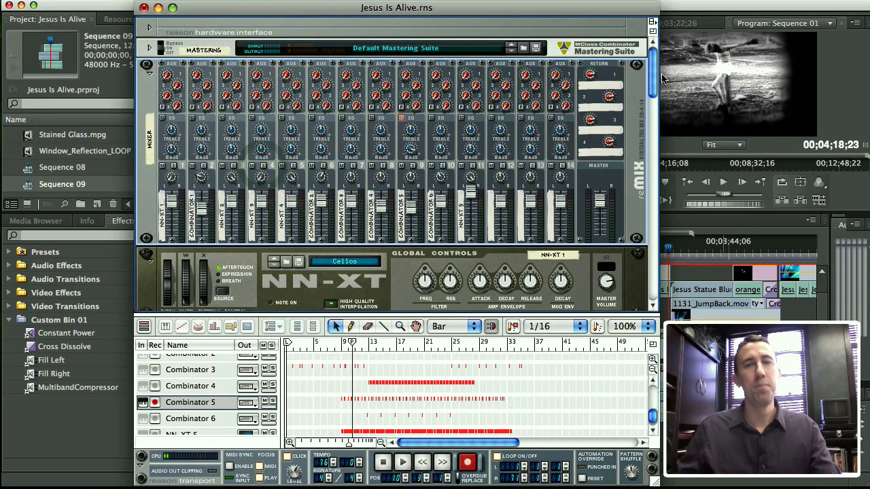
pyautogui.moveTo(654, 79); pyautogui.dragTo(661, 158)
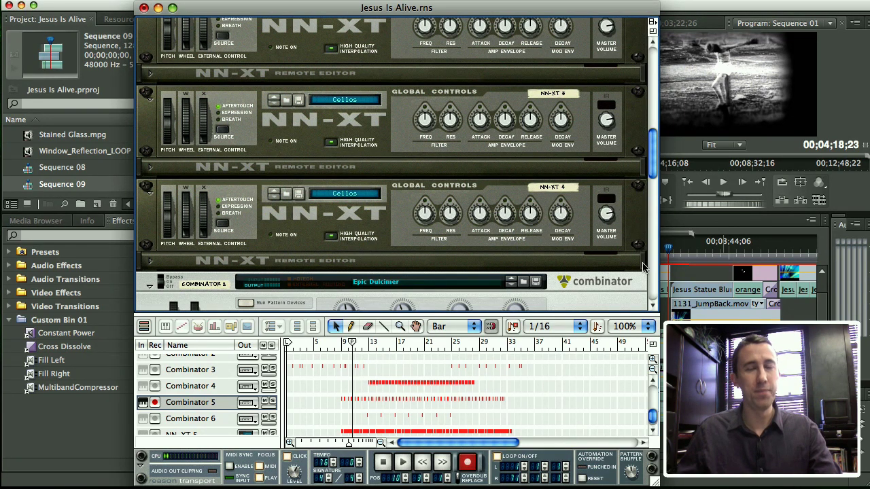
pyautogui.moveTo(649, 149); pyautogui.dragTo(654, 280)
# Create a new NN-XT in the empty rack loaded with the BigDrum.sxt percussion patch
pyautogui.rightClick(459, 233)
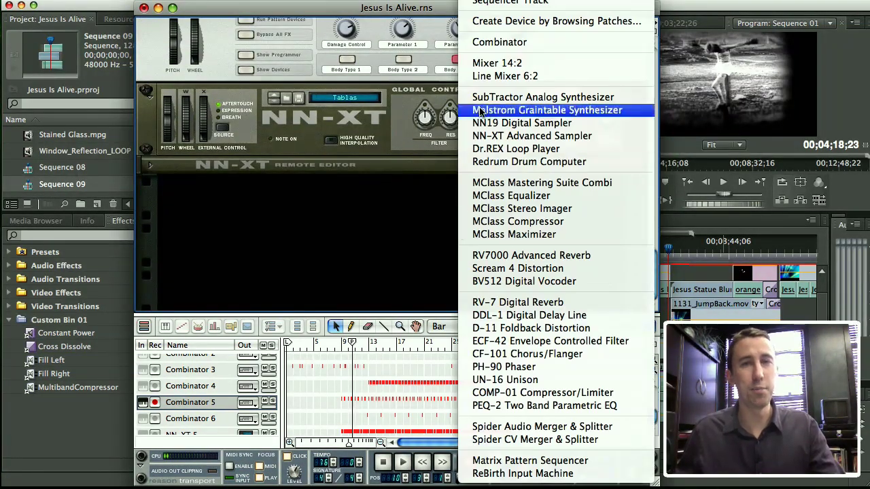
pyautogui.click(509, 22)
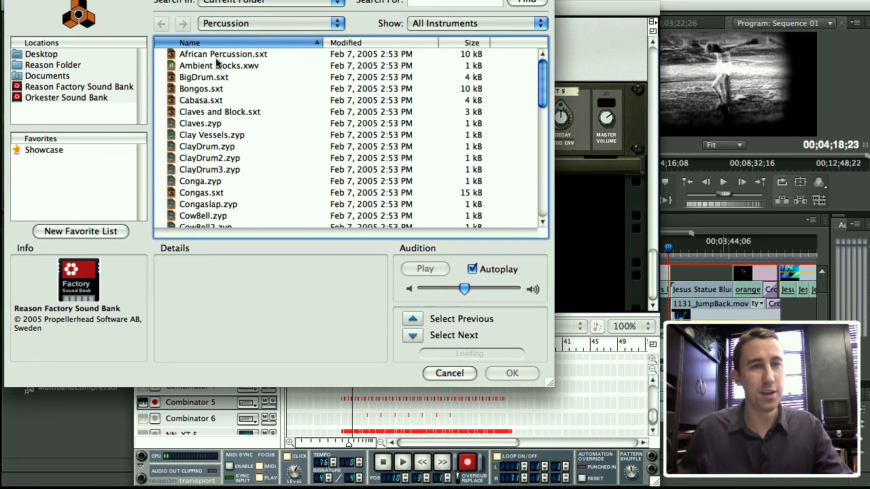
pyautogui.click(209, 77)
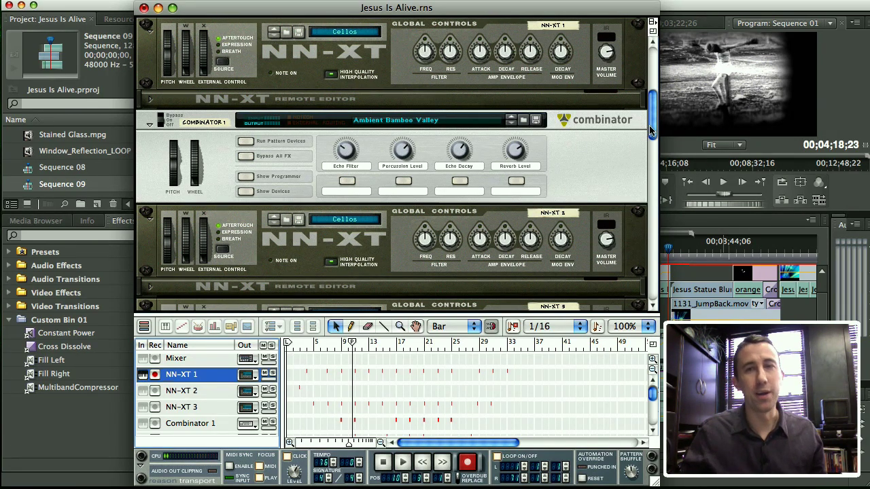
pyautogui.scroll(5, 650, 131)
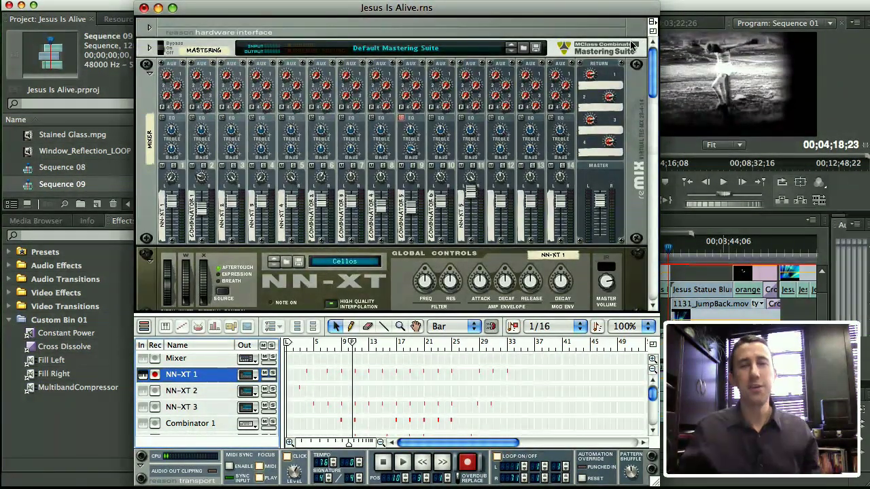
# In Reason's mixer, set channel 3's pan to 63 and channel 5's pan to 55
pyautogui.click(173, 202)
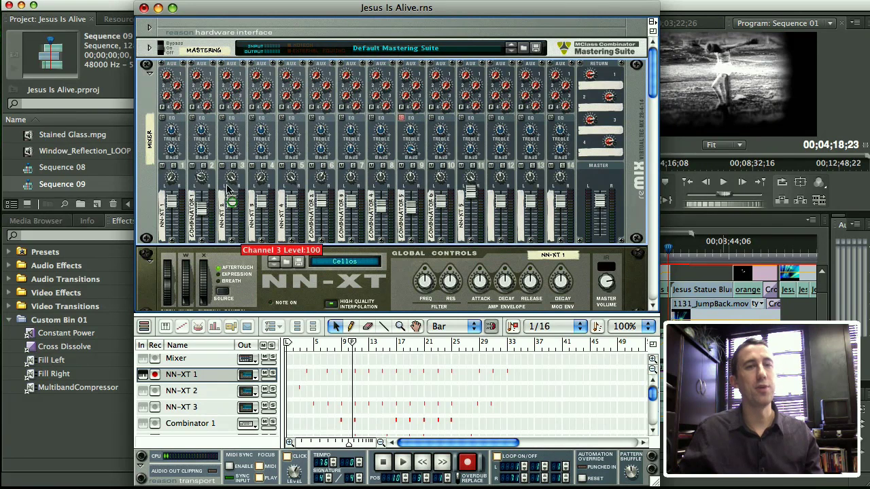
pyautogui.moveTo(232, 178); pyautogui.dragTo(221, 124)
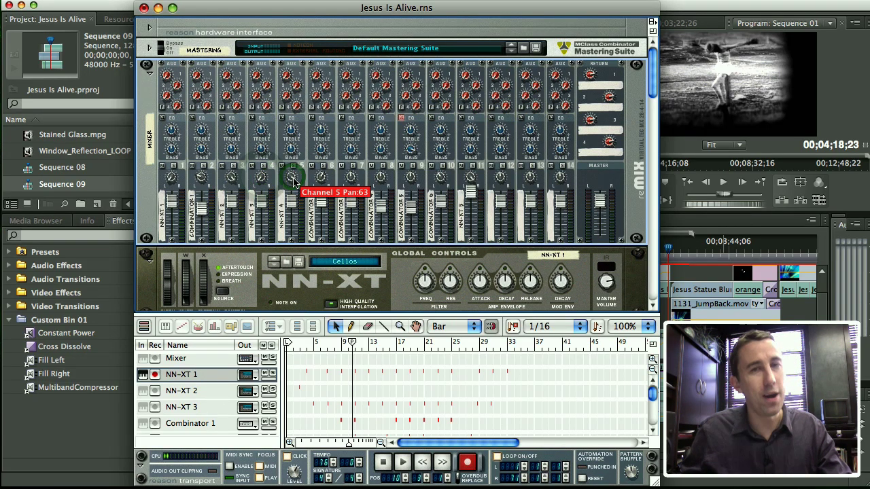
pyautogui.moveTo(294, 182); pyautogui.dragTo(294, 182)
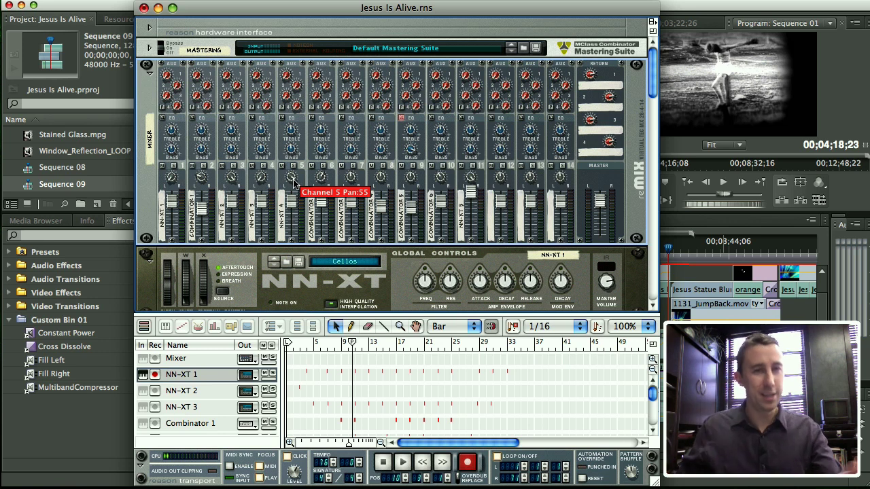
# Toggle the Solo buttons on mixer channels 1 through 4
pyautogui.click(173, 165)
pyautogui.click(203, 165)
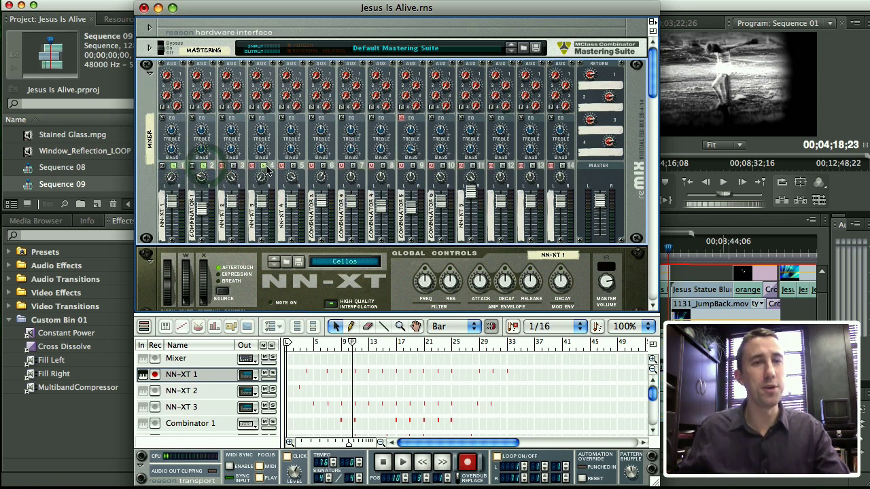
pyautogui.click(263, 165)
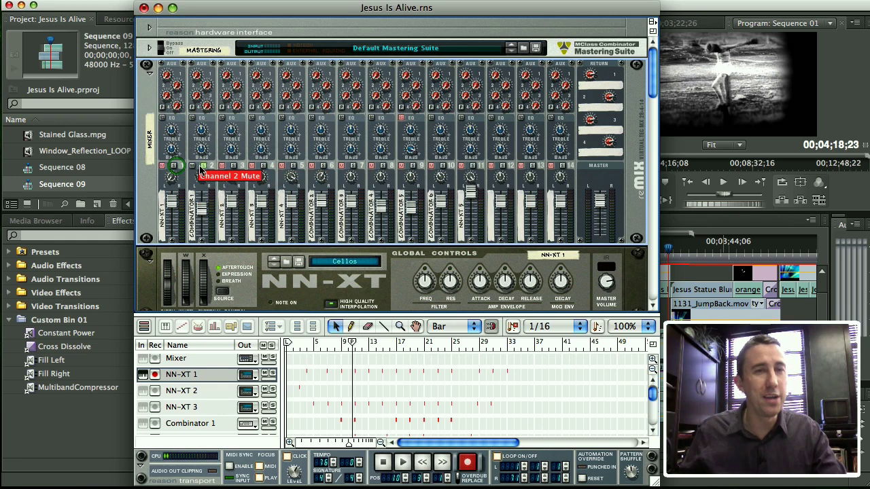
pyautogui.click(174, 165)
pyautogui.click(204, 165)
pyautogui.click(233, 165)
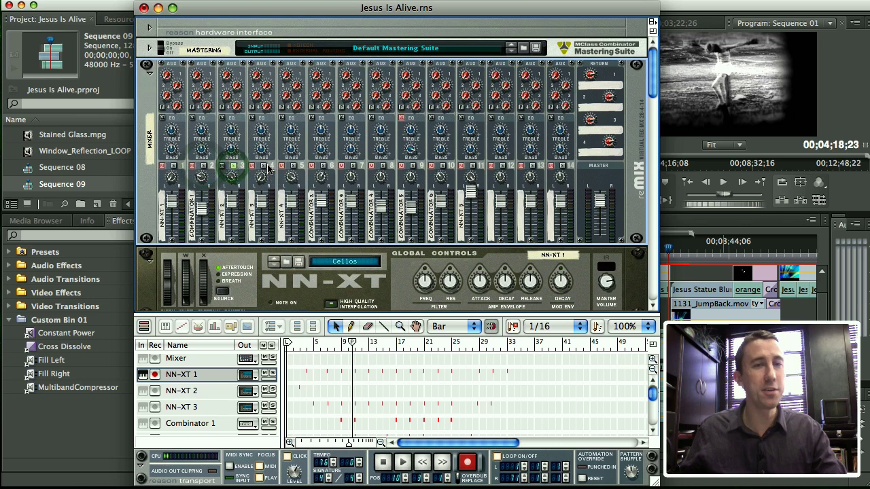
pyautogui.click(263, 166)
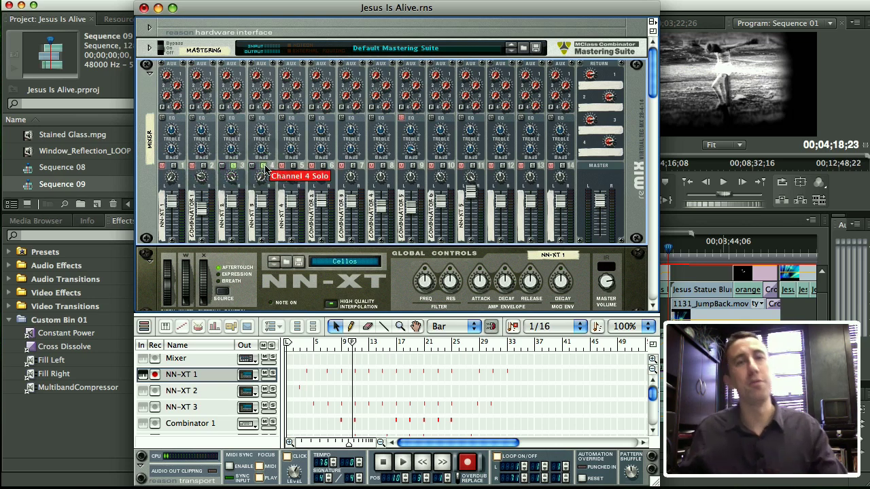
# Back in Premiere, load Jesus Is Alive (Front).wav into the Source monitor to preview its waveform
pyautogui.click(107, 10)
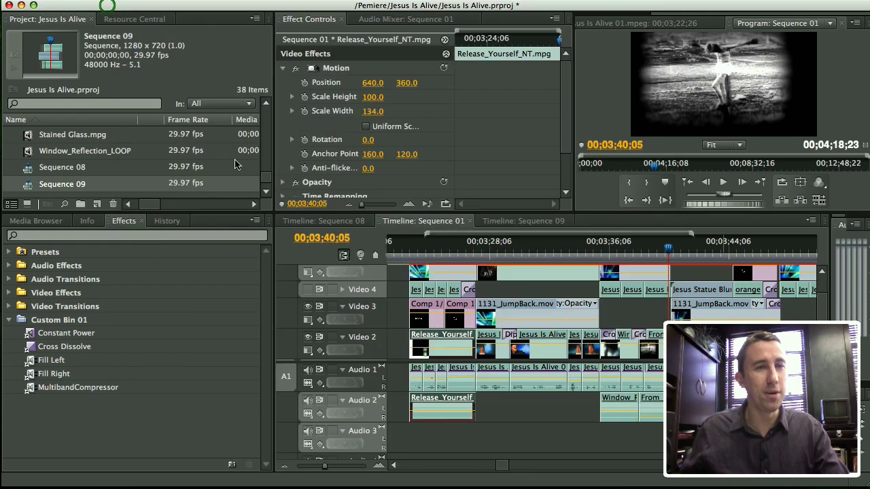
pyautogui.moveTo(266, 179); pyautogui.dragTo(266, 161)
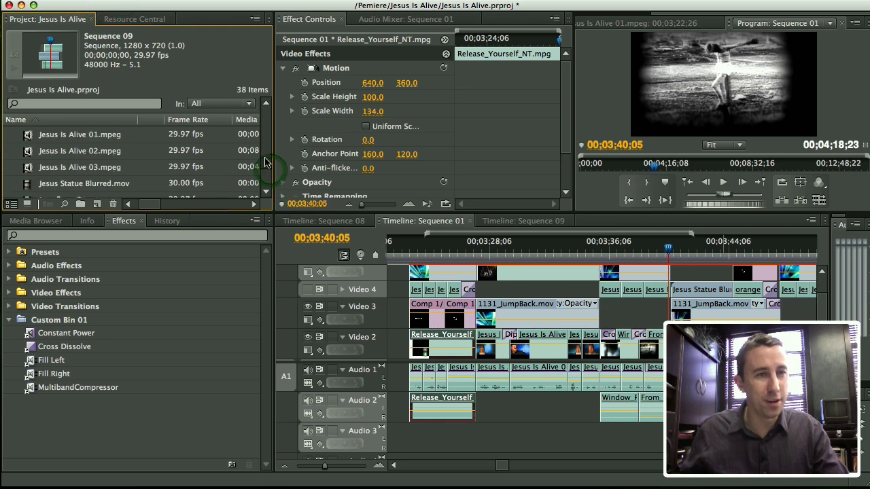
pyautogui.scroll(-3, 265, 161)
pyautogui.scroll(3, 267, 162)
pyautogui.scroll(3, 267, 161)
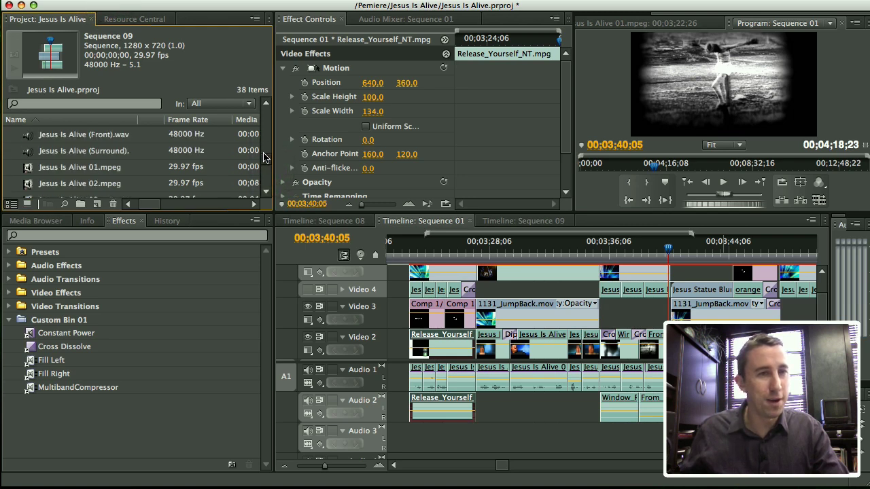
pyautogui.click(46, 156)
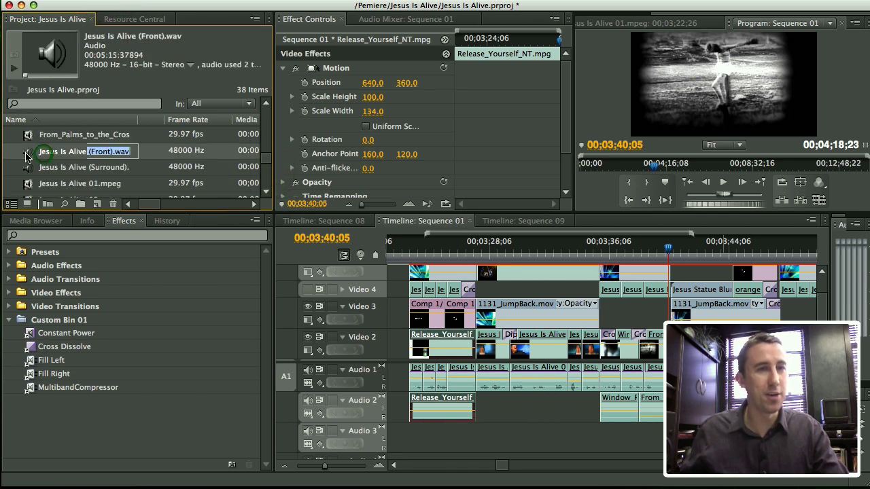
pyautogui.doubleClick(28, 156)
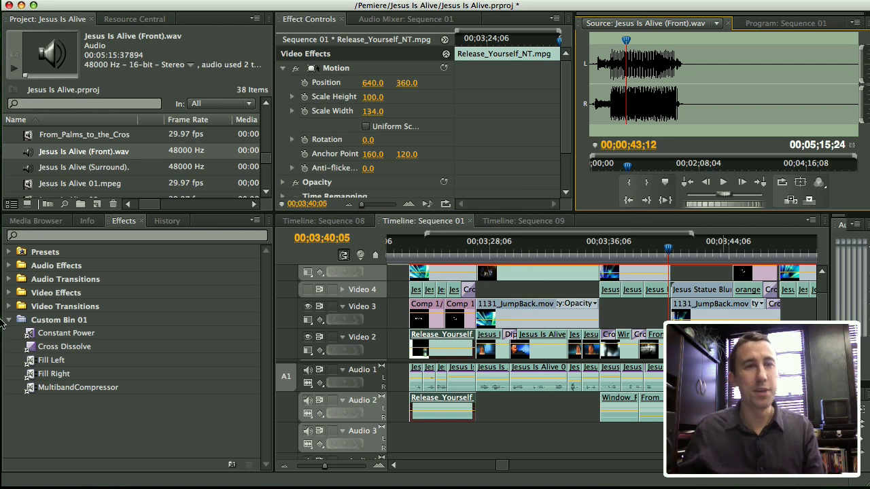
# Load Jesus Is Alive (Surround).wav, jump to about one minute and play it
pyautogui.doubleClick(29, 167)
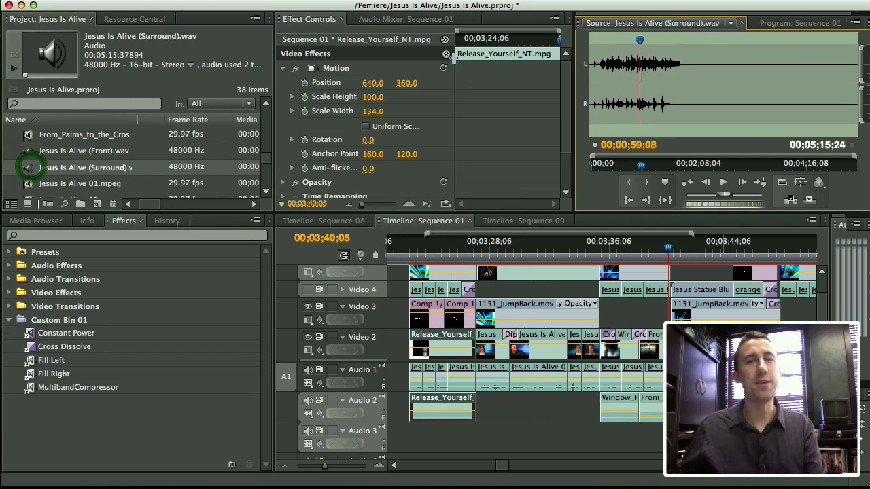
pyautogui.click(643, 54)
pyautogui.press('space')
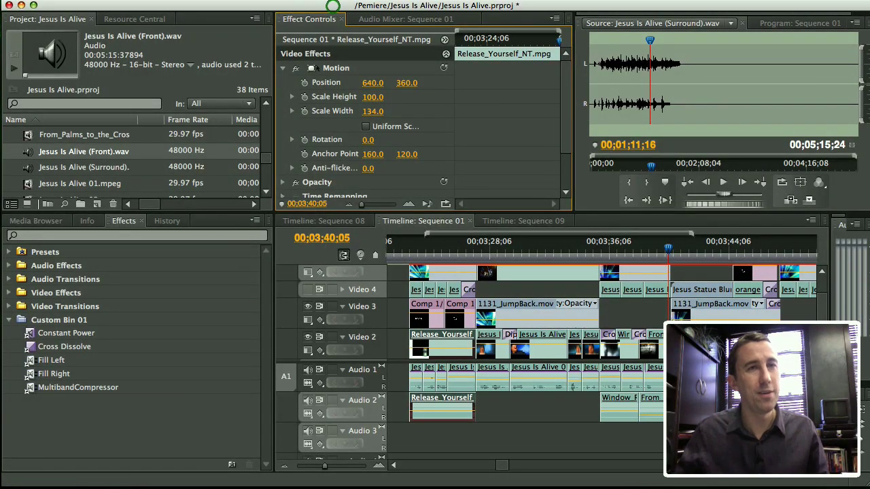
# Start a media export of Sequence 01 with the playhead at 00;03;33;06
pyautogui.click(332, 5)
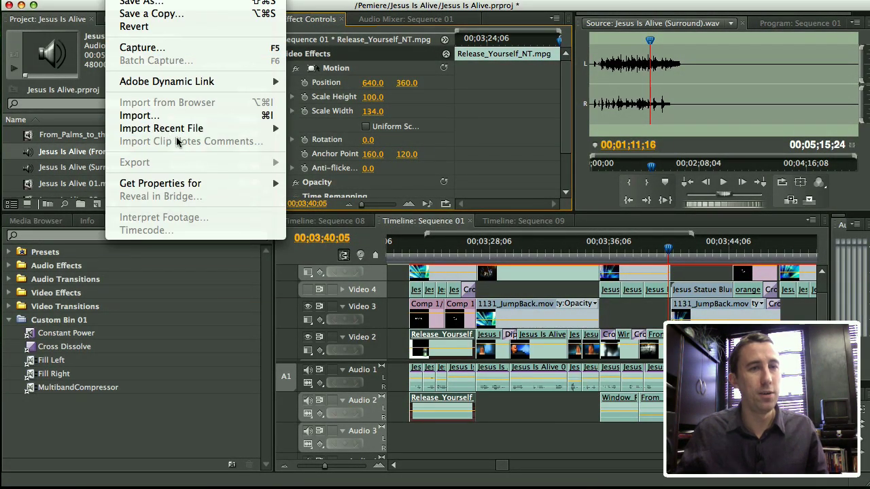
pyautogui.click(564, 253)
pyautogui.click(532, 320)
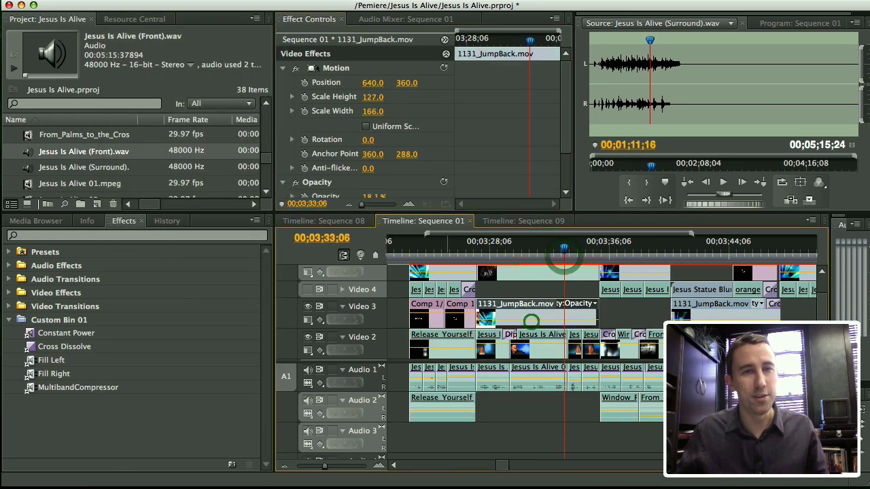
pyautogui.click(234, 161)
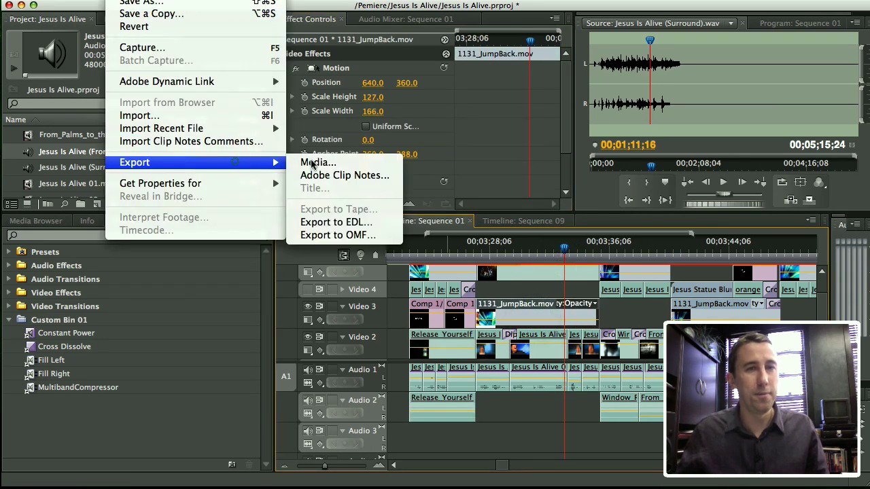
pyautogui.click(318, 162)
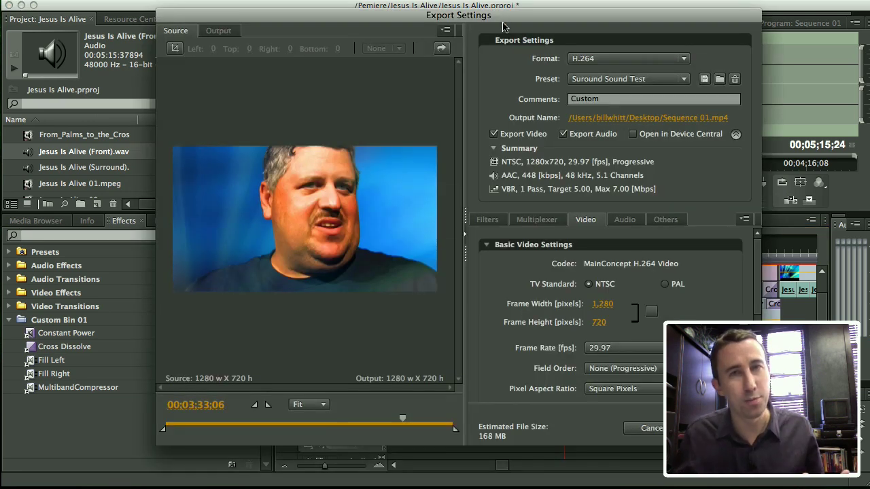
# Keep H.264 format with the Surround Sound Test preset and view the audio settings
pyautogui.moveTo(503, 26); pyautogui.dragTo(494, 34)
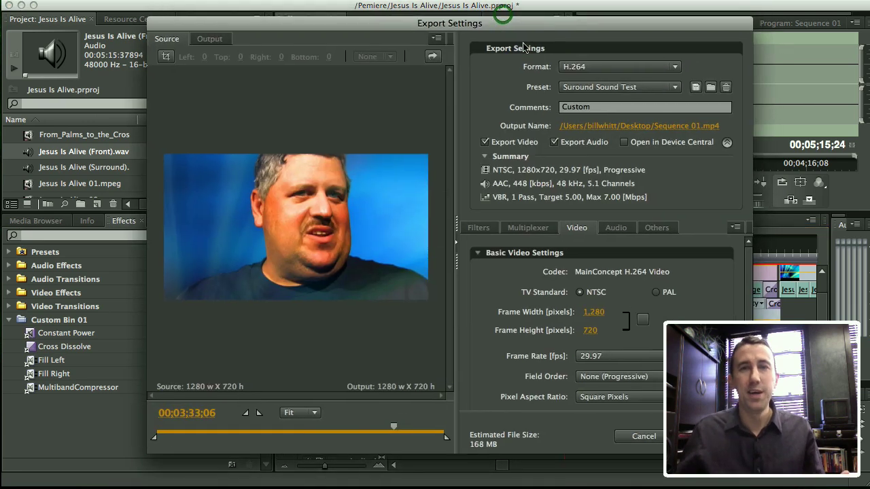
pyautogui.click(675, 68)
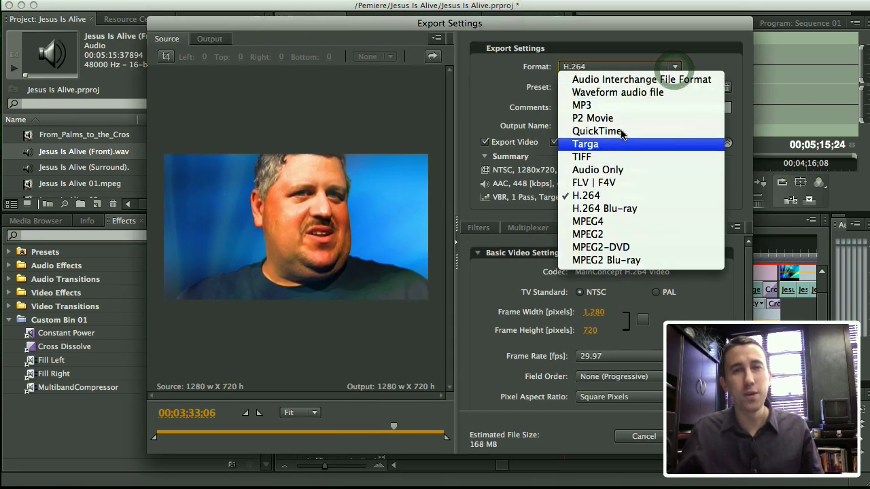
pyautogui.click(605, 49)
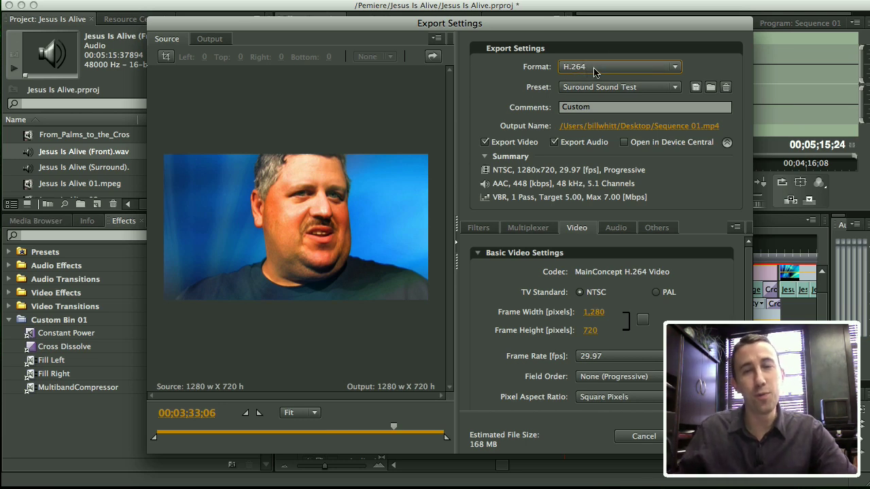
pyautogui.click(616, 227)
# Set AAC Output Channels to 5.1 Channels at 48 kHz, High quality, 448 kbps
pyautogui.click(589, 339)
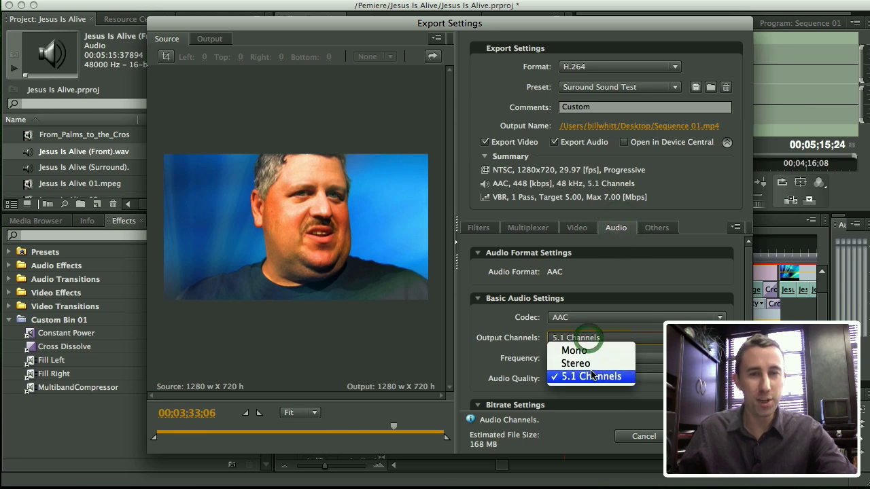
pyautogui.click(592, 377)
pyautogui.scroll(-1, 753, 292)
pyautogui.scroll(-3, 754, 292)
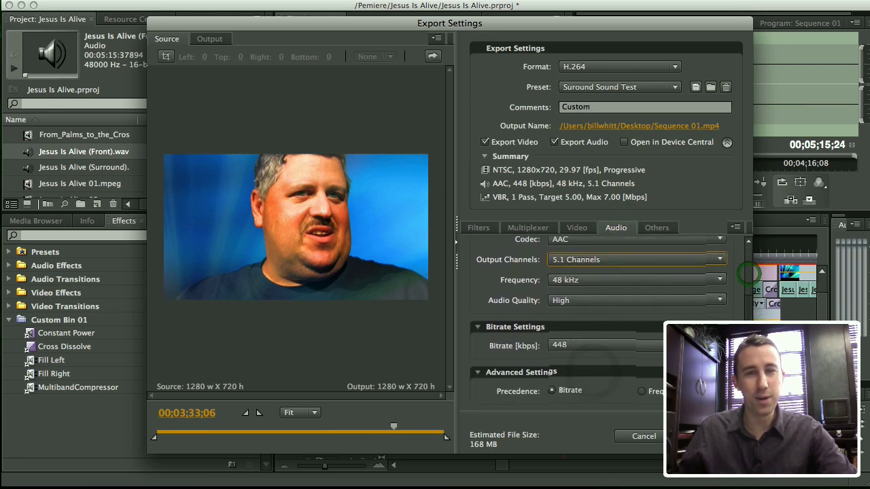